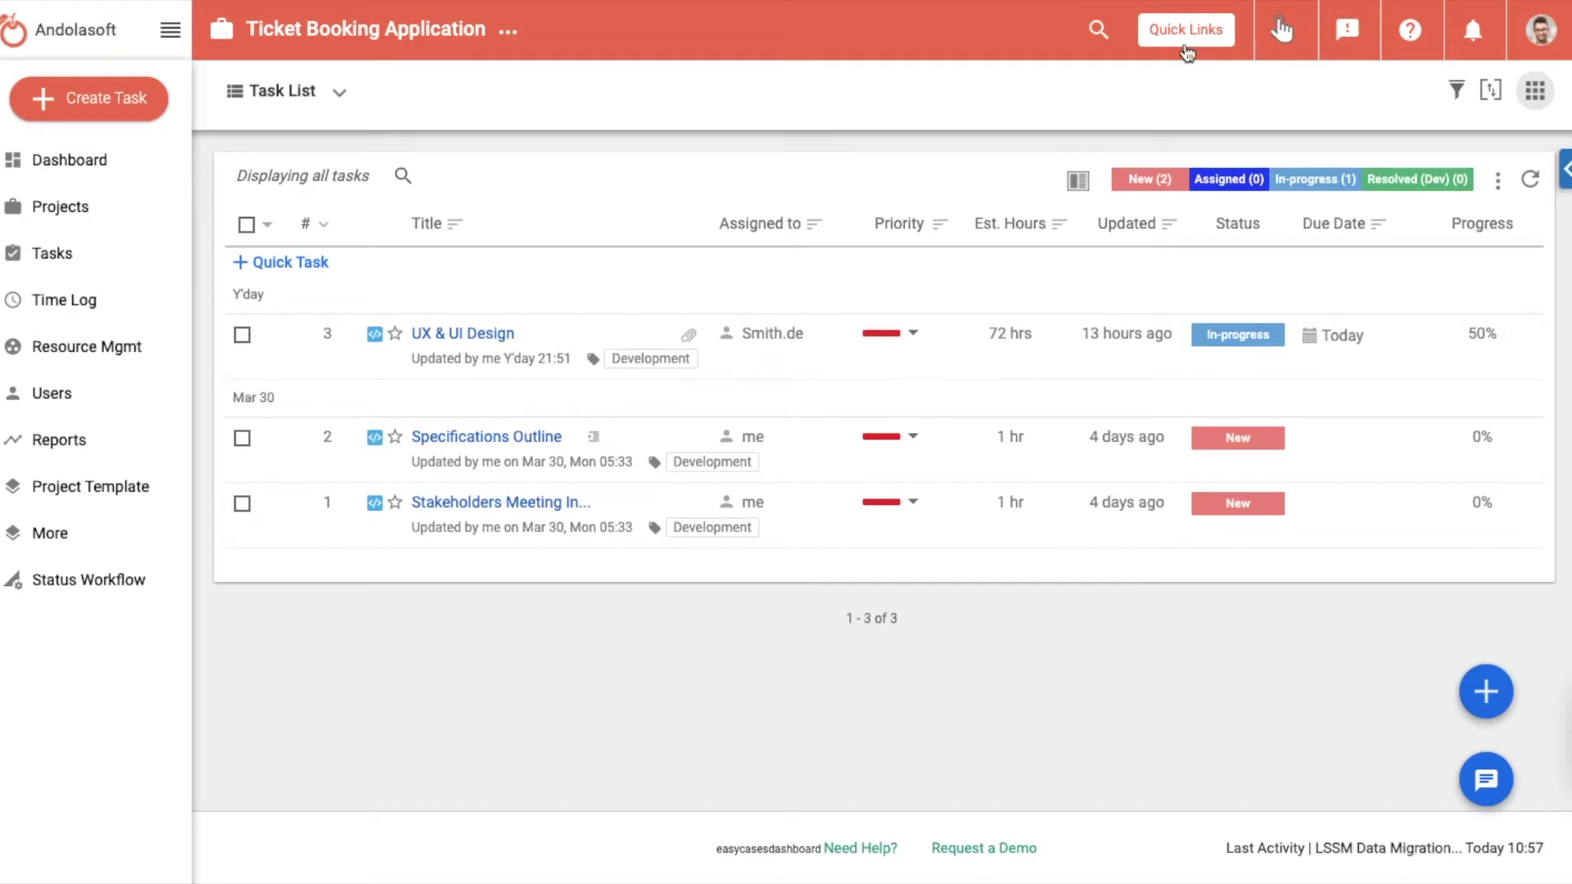
- Open task #3 'UX & UI Design' from the Ticket Booking Application task list
{"action": "left_click", "coordinate": [468, 334]}
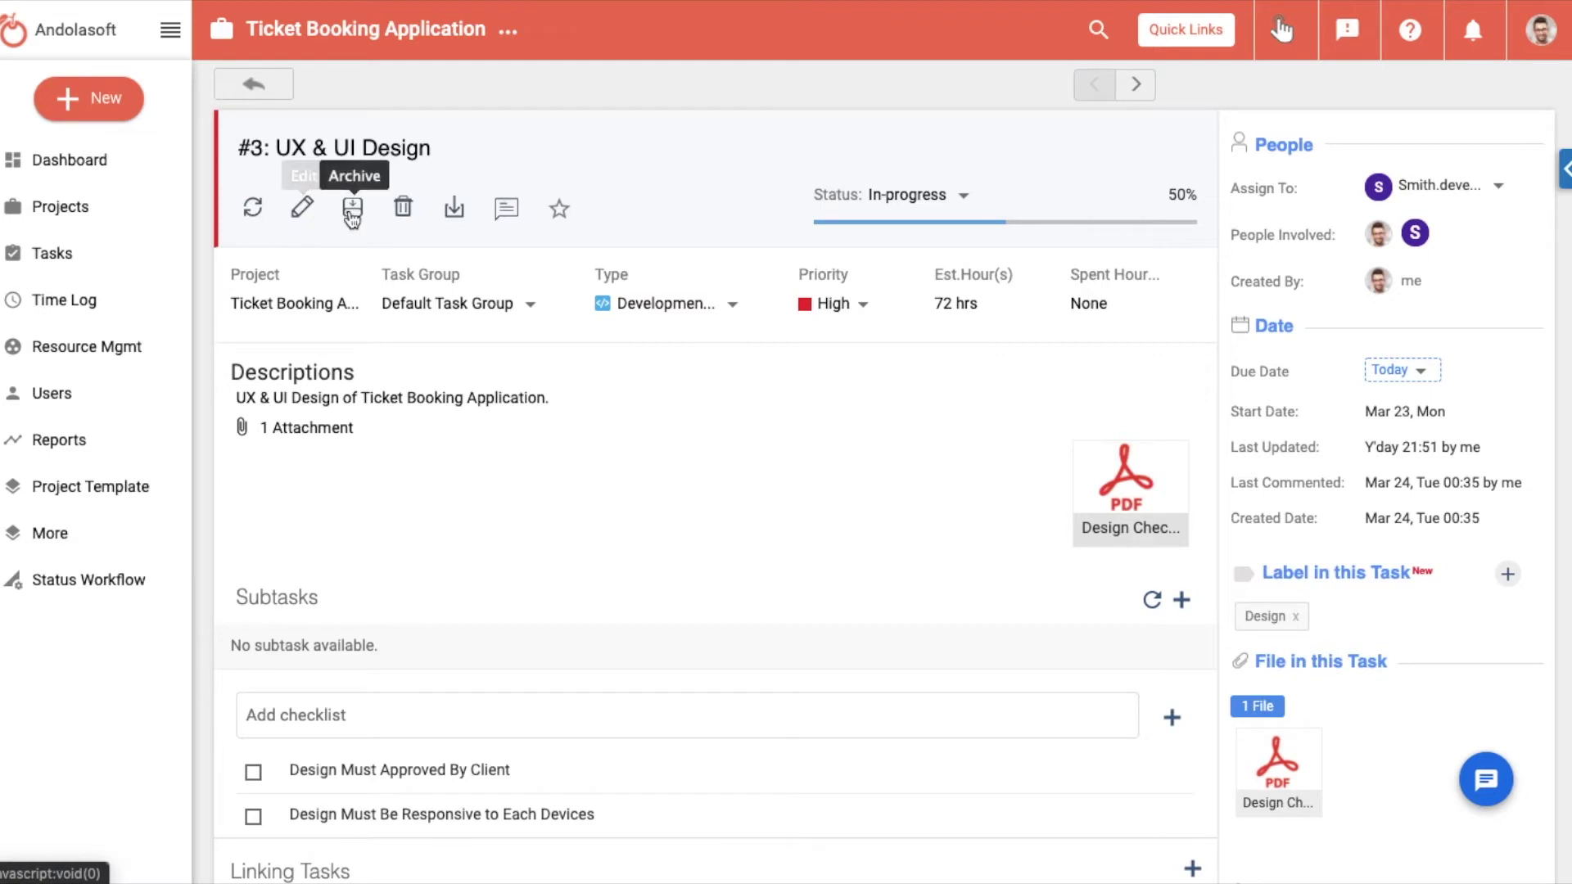
- Scroll down to the Subtasks section and start a new subtask under task #3
{"action": "left_click", "coordinate": [560, 215]}
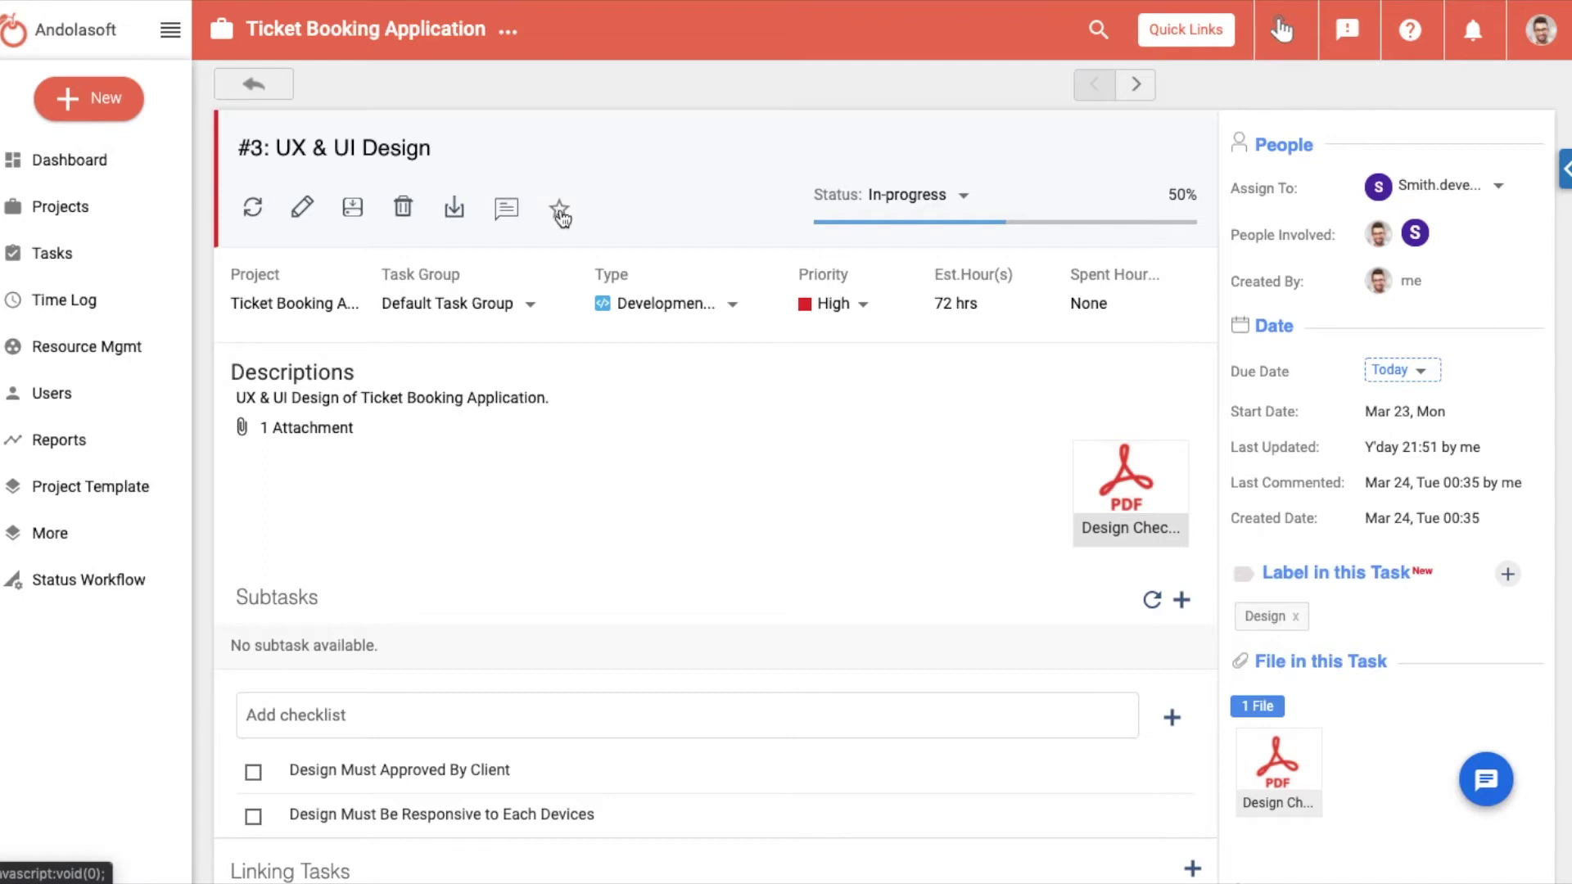
{"action": "scroll", "coordinate": [562, 217], "scroll_direction": "down", "scroll_amount": 5}
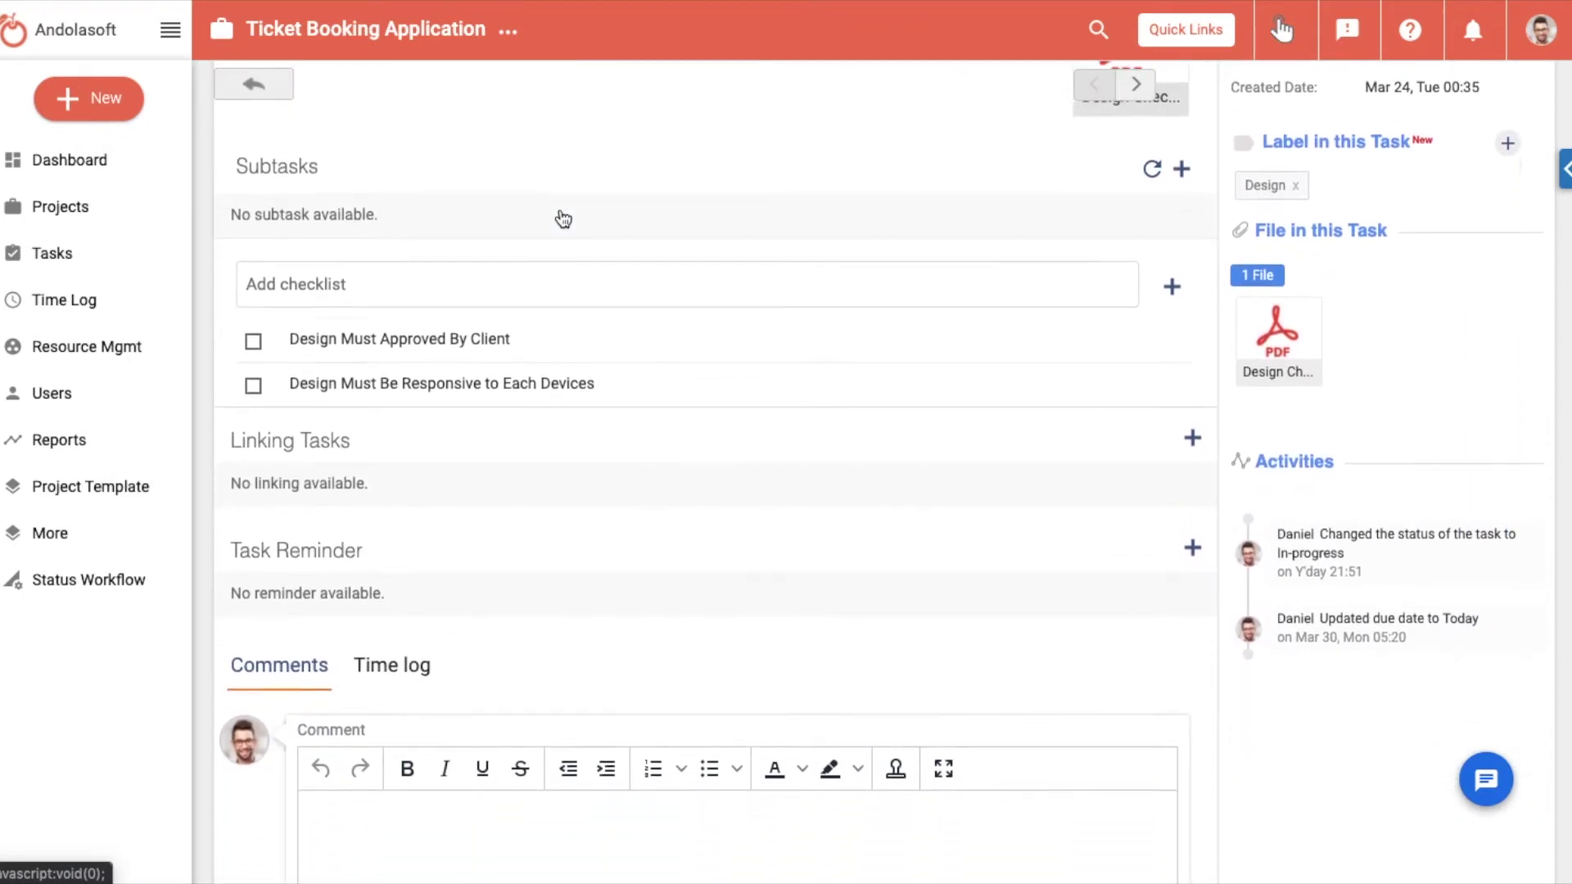
{"action": "scroll", "coordinate": [562, 218], "scroll_direction": "down", "scroll_amount": 1}
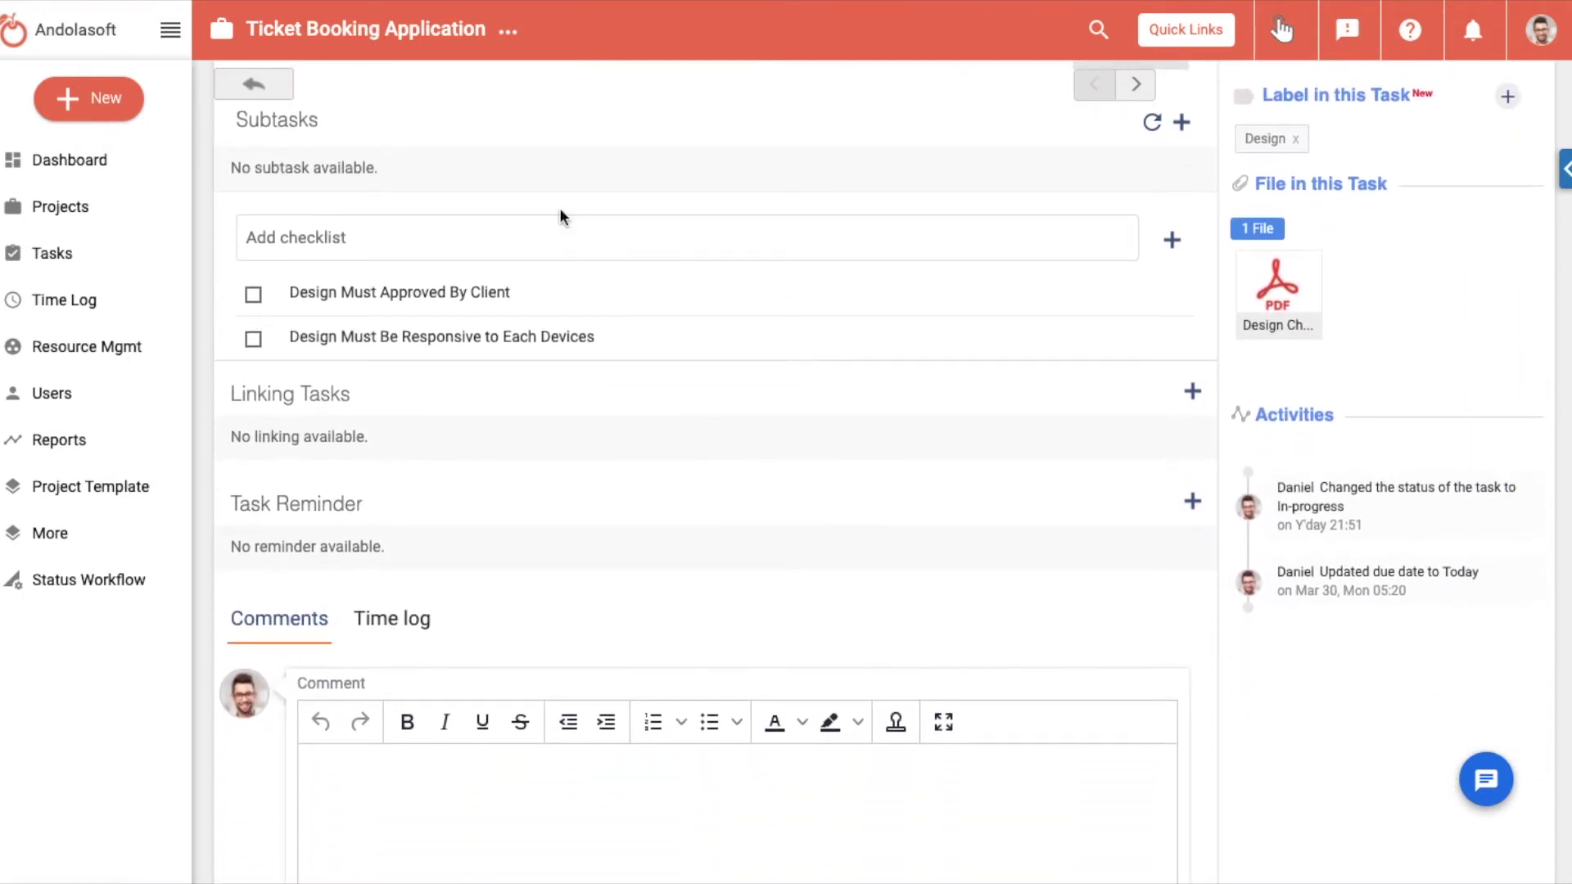
{"action": "left_click", "coordinate": [1181, 124]}
- Save a subtask titled 'Navigation Menu'
{"action": "left_click", "coordinate": [719, 238]}
{"action": "type", "text": "Navigation Menu"}
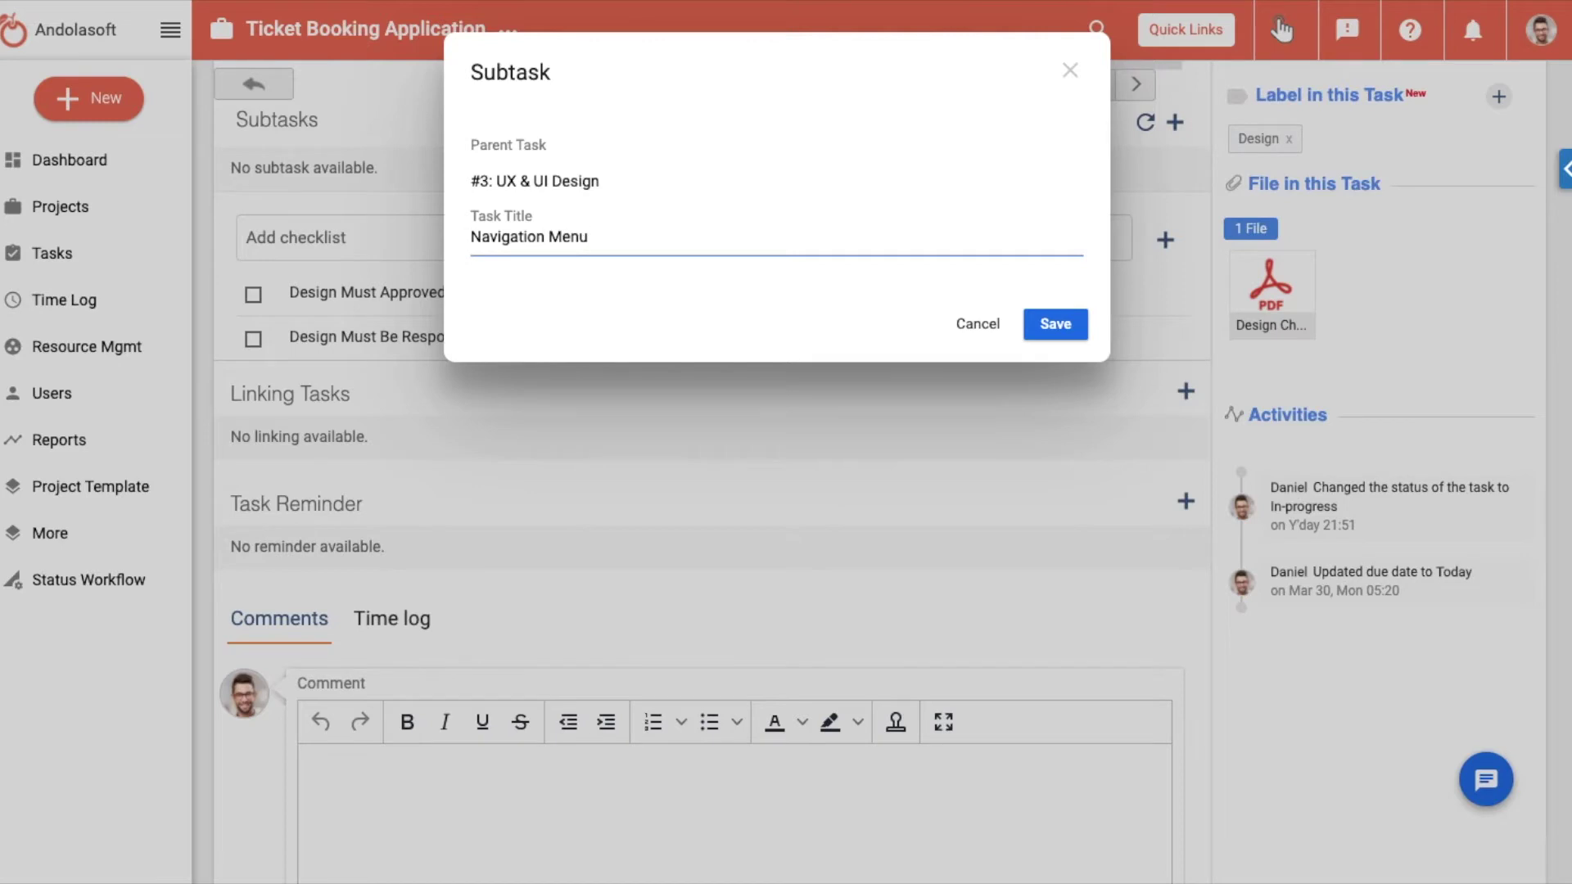
{"action": "left_click", "coordinate": [1052, 327]}
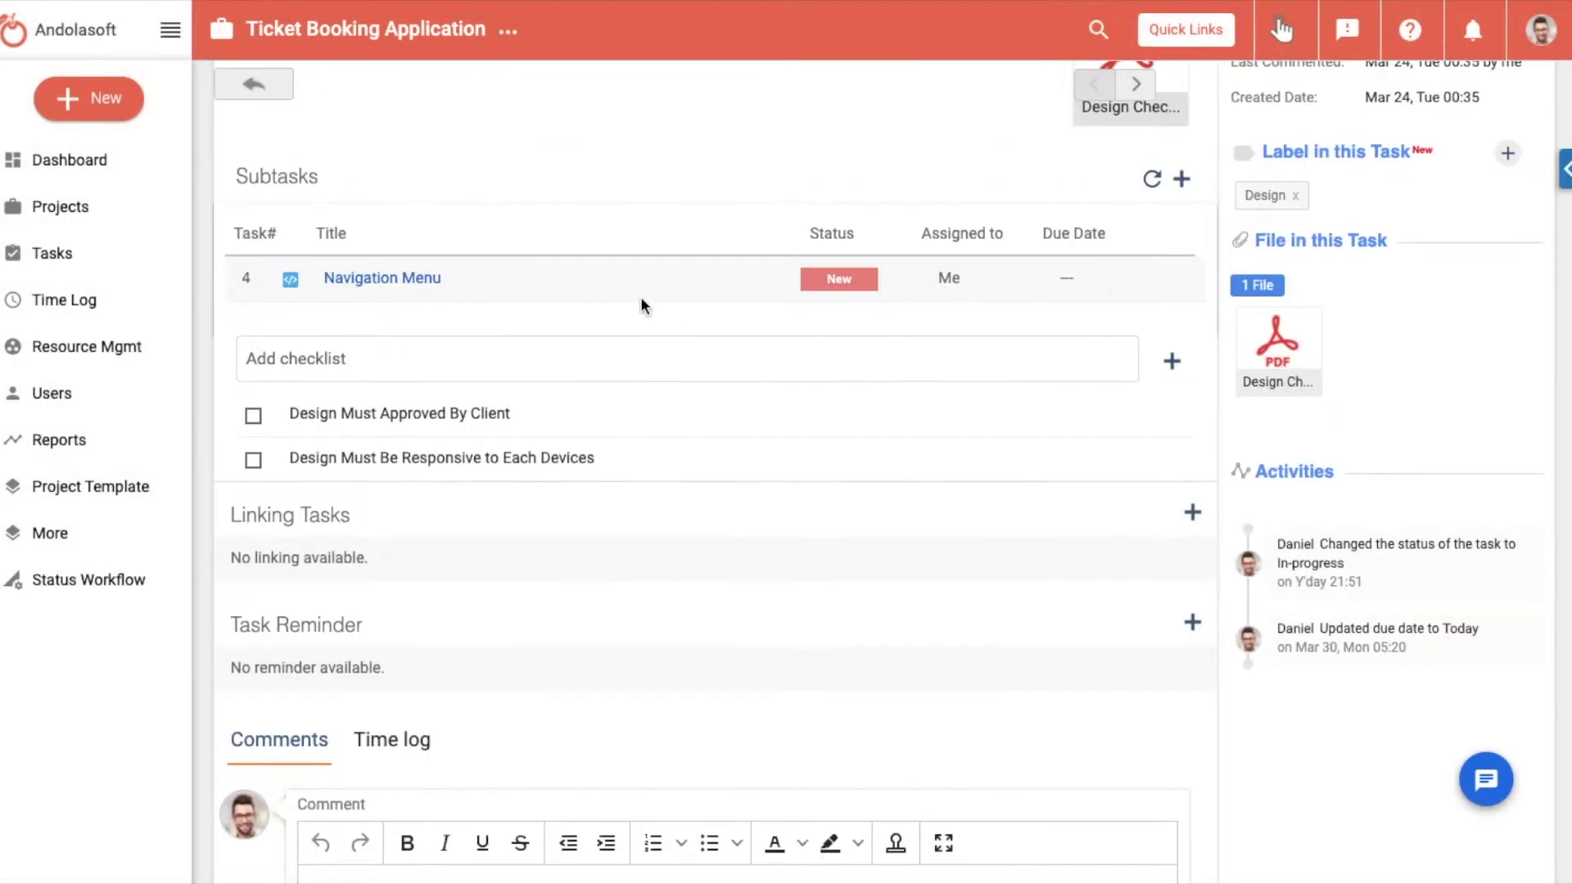
- Add 'Responsive' as a new checklist item on the task
{"action": "left_click", "coordinate": [301, 357]}
{"action": "type", "text": "Responsive"}
{"action": "left_click", "coordinate": [1171, 363]}
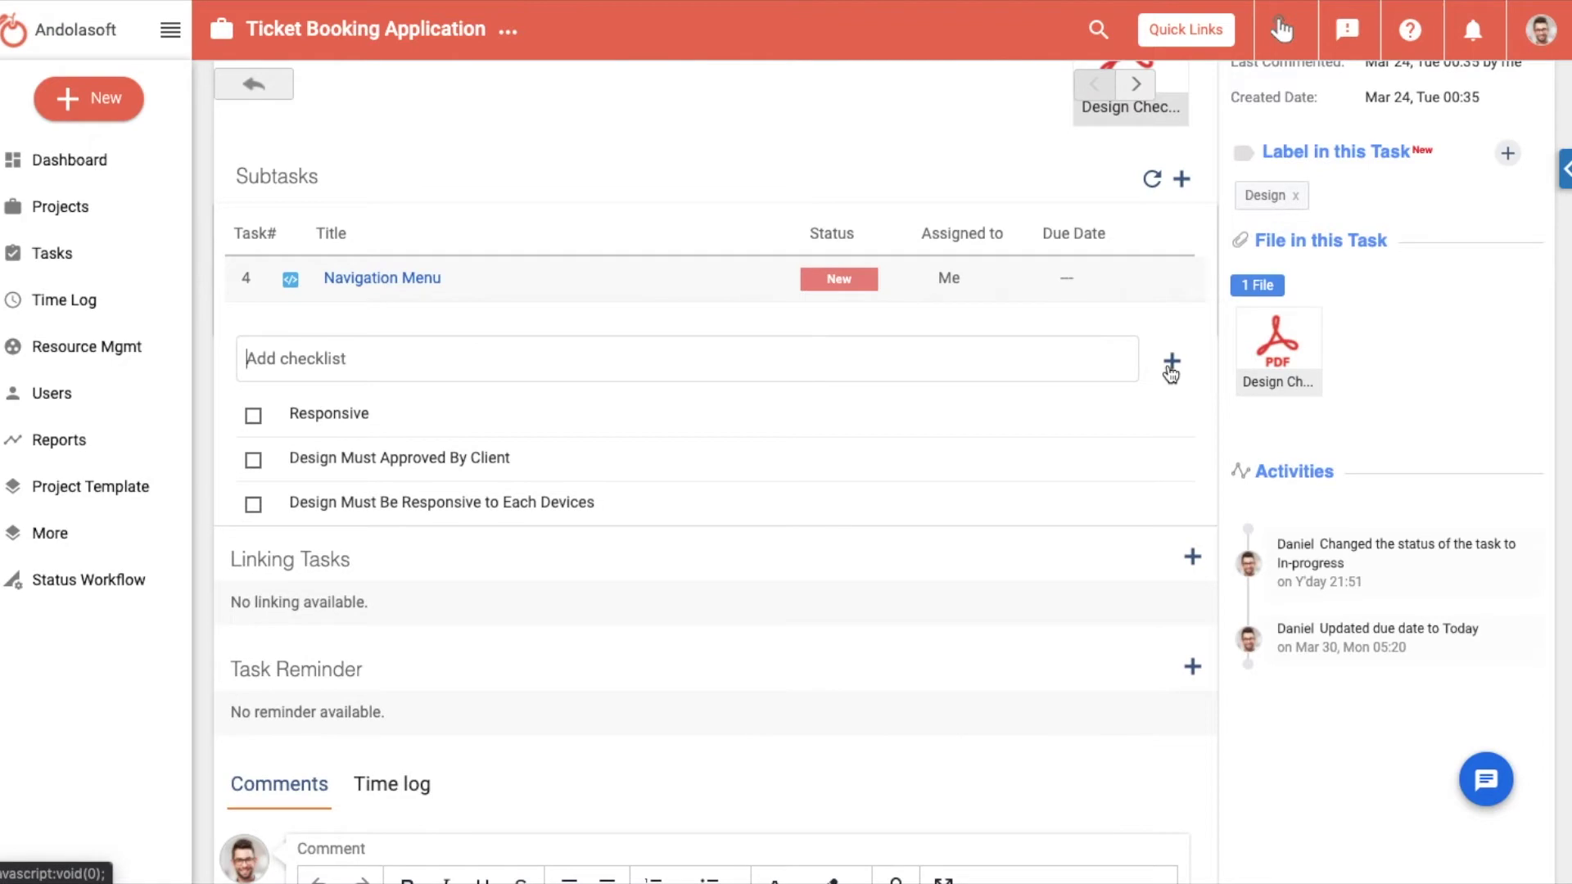
{"action": "scroll", "coordinate": [336, 368], "scroll_direction": "down", "scroll_amount": 2}
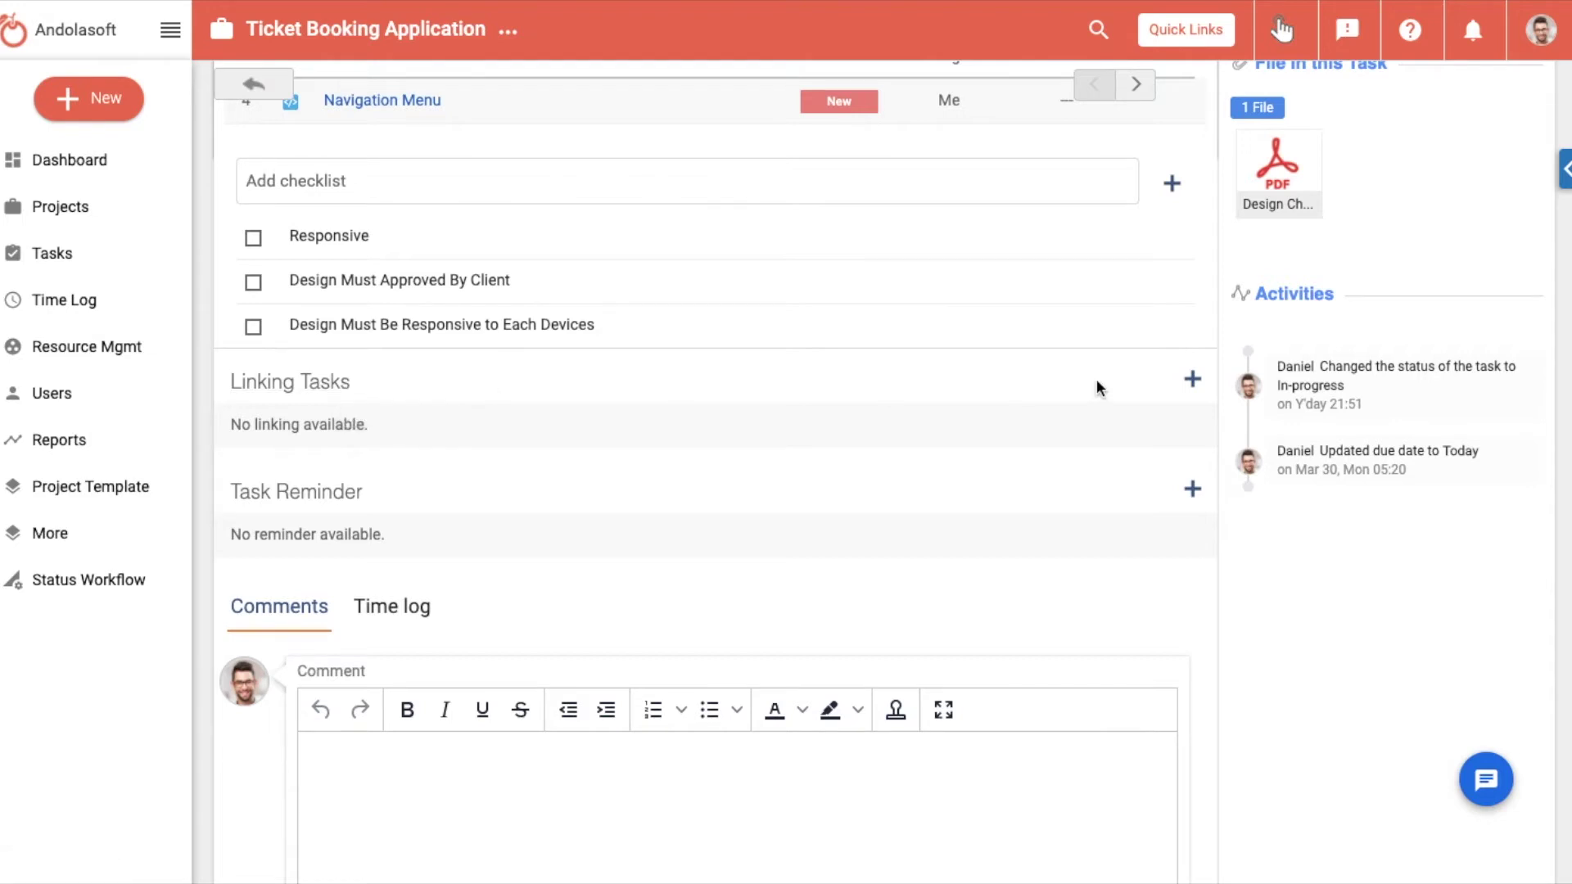
- Add a 'Related to' link to task #4 Navigation Menu under Linking Tasks
{"action": "left_click", "coordinate": [1193, 378]}
{"action": "left_click", "coordinate": [912, 155]}
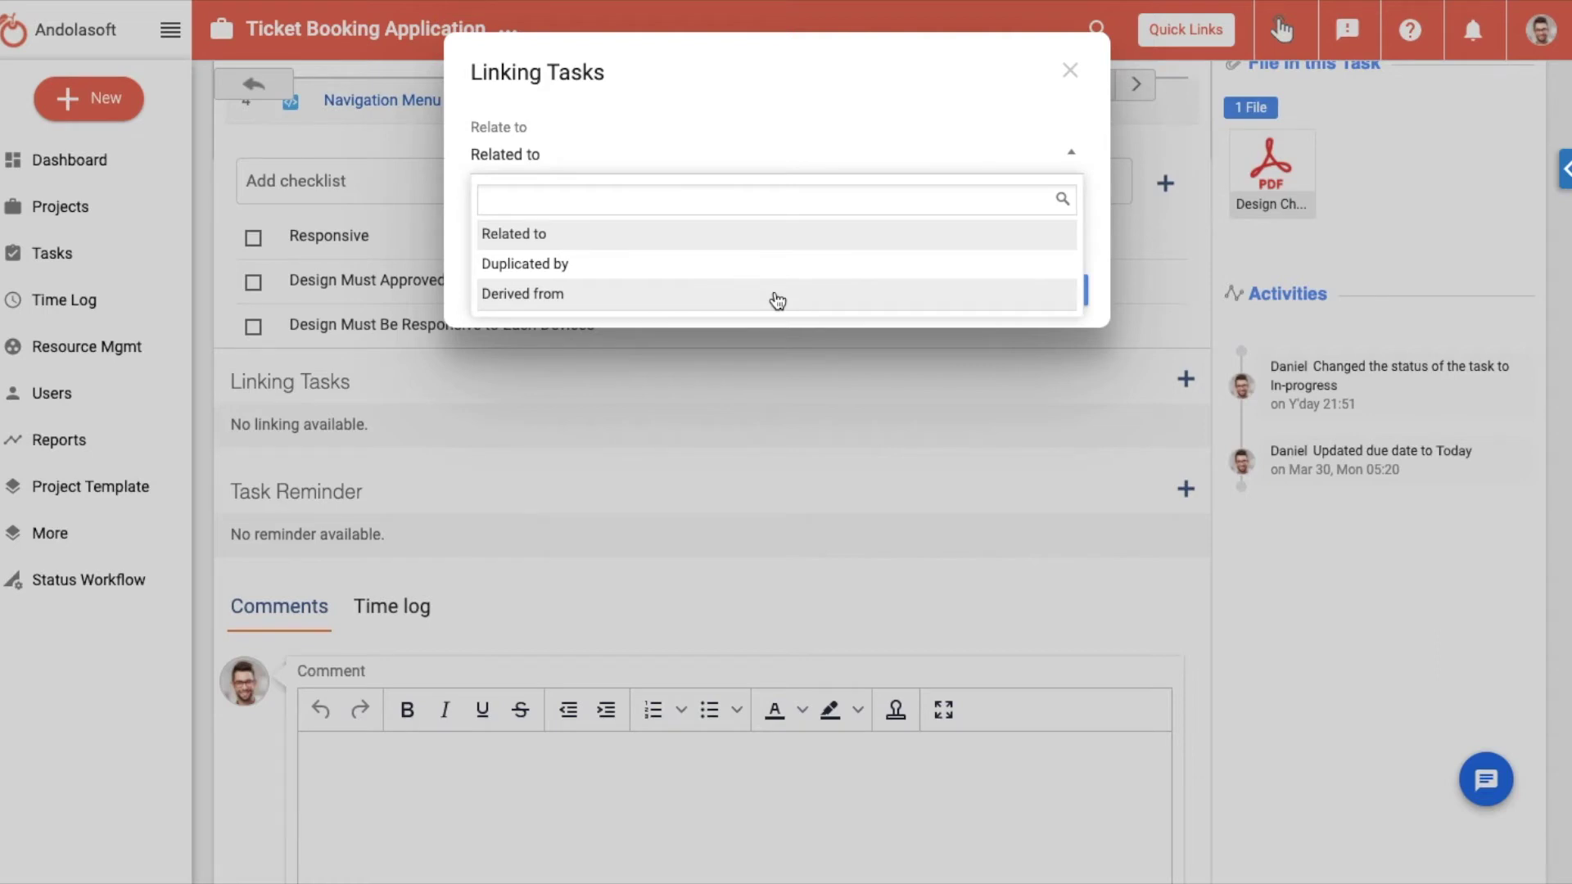
{"action": "left_click", "coordinate": [783, 235]}
{"action": "left_click", "coordinate": [779, 229]}
{"action": "left_click", "coordinate": [684, 263]}
{"action": "left_click", "coordinate": [1042, 290]}
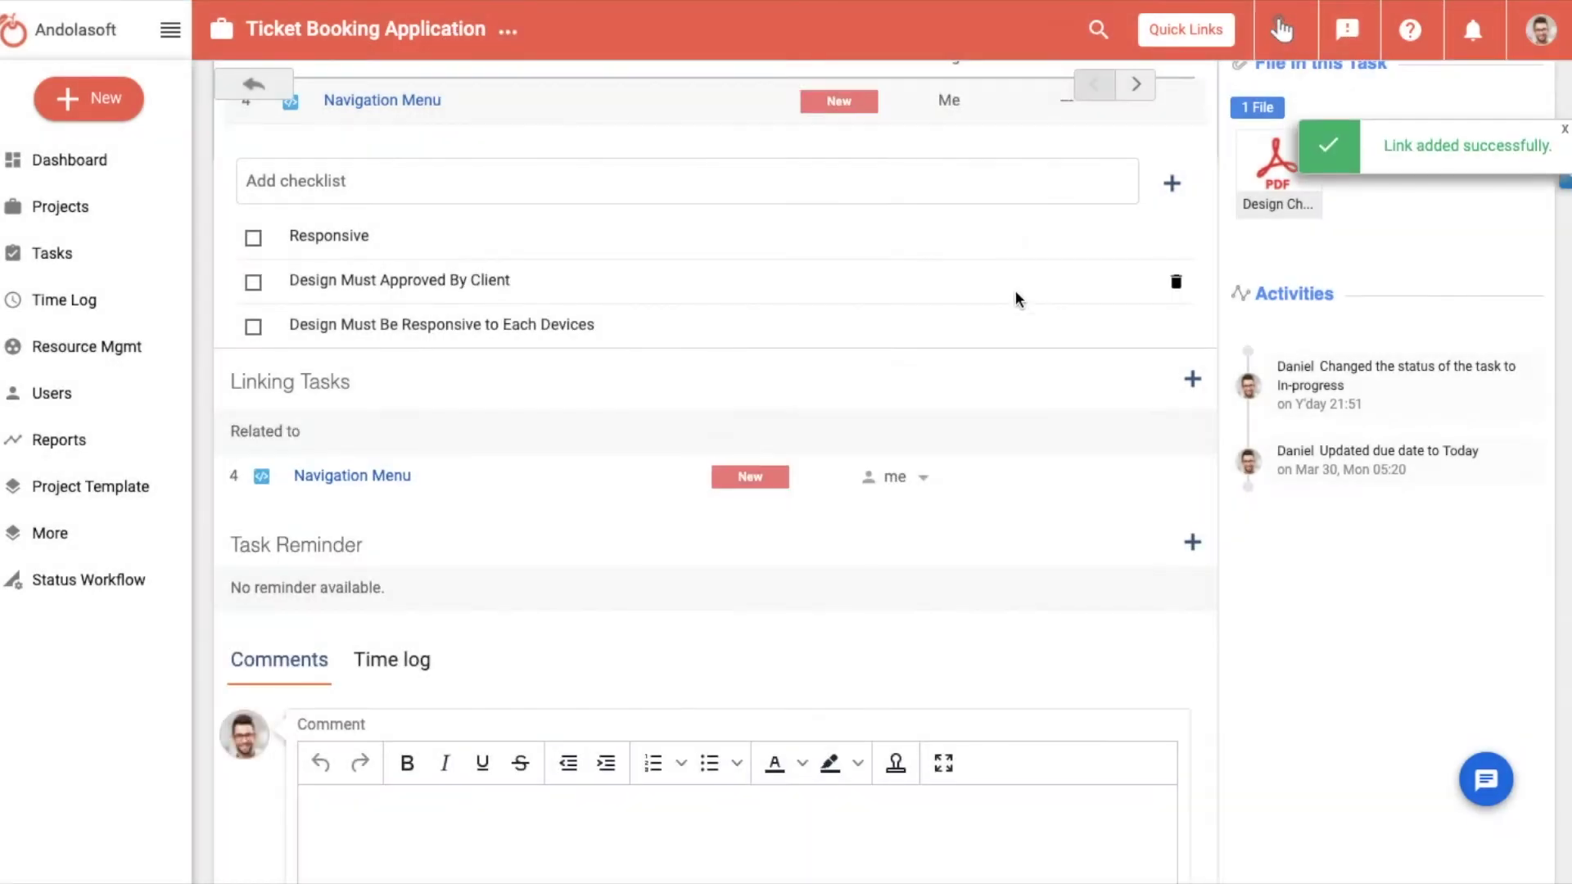
{"action": "scroll", "coordinate": [1001, 305], "scroll_direction": "down", "scroll_amount": 5}
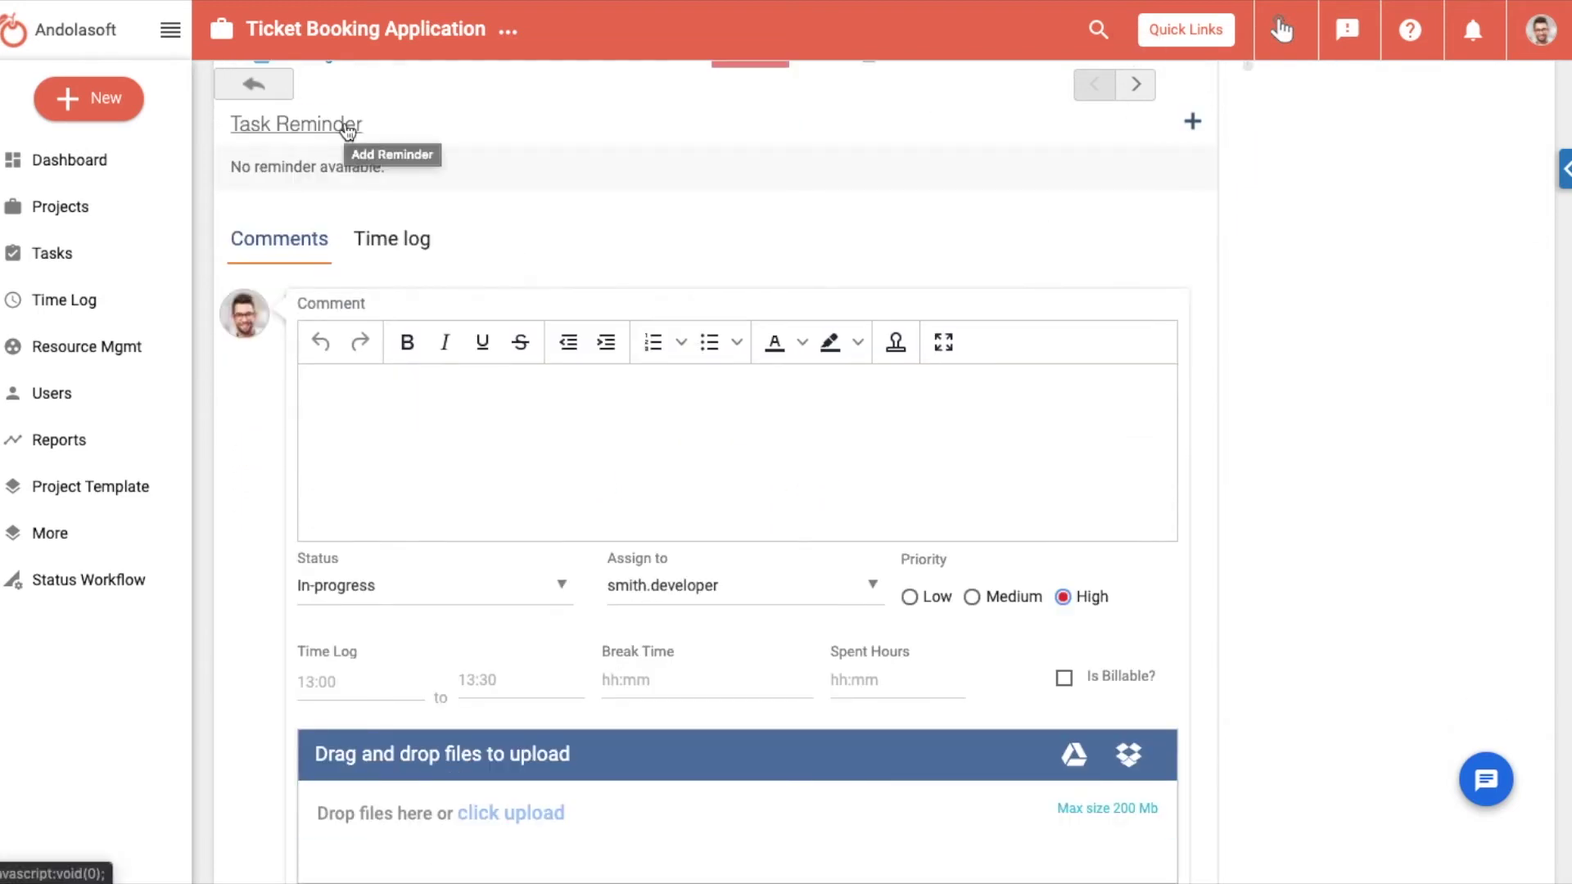
- Save a reminder for Apr 3rd 2020, 11:15 am, for two users: 'Design Templet Modification'
{"action": "left_click", "coordinate": [1191, 123]}
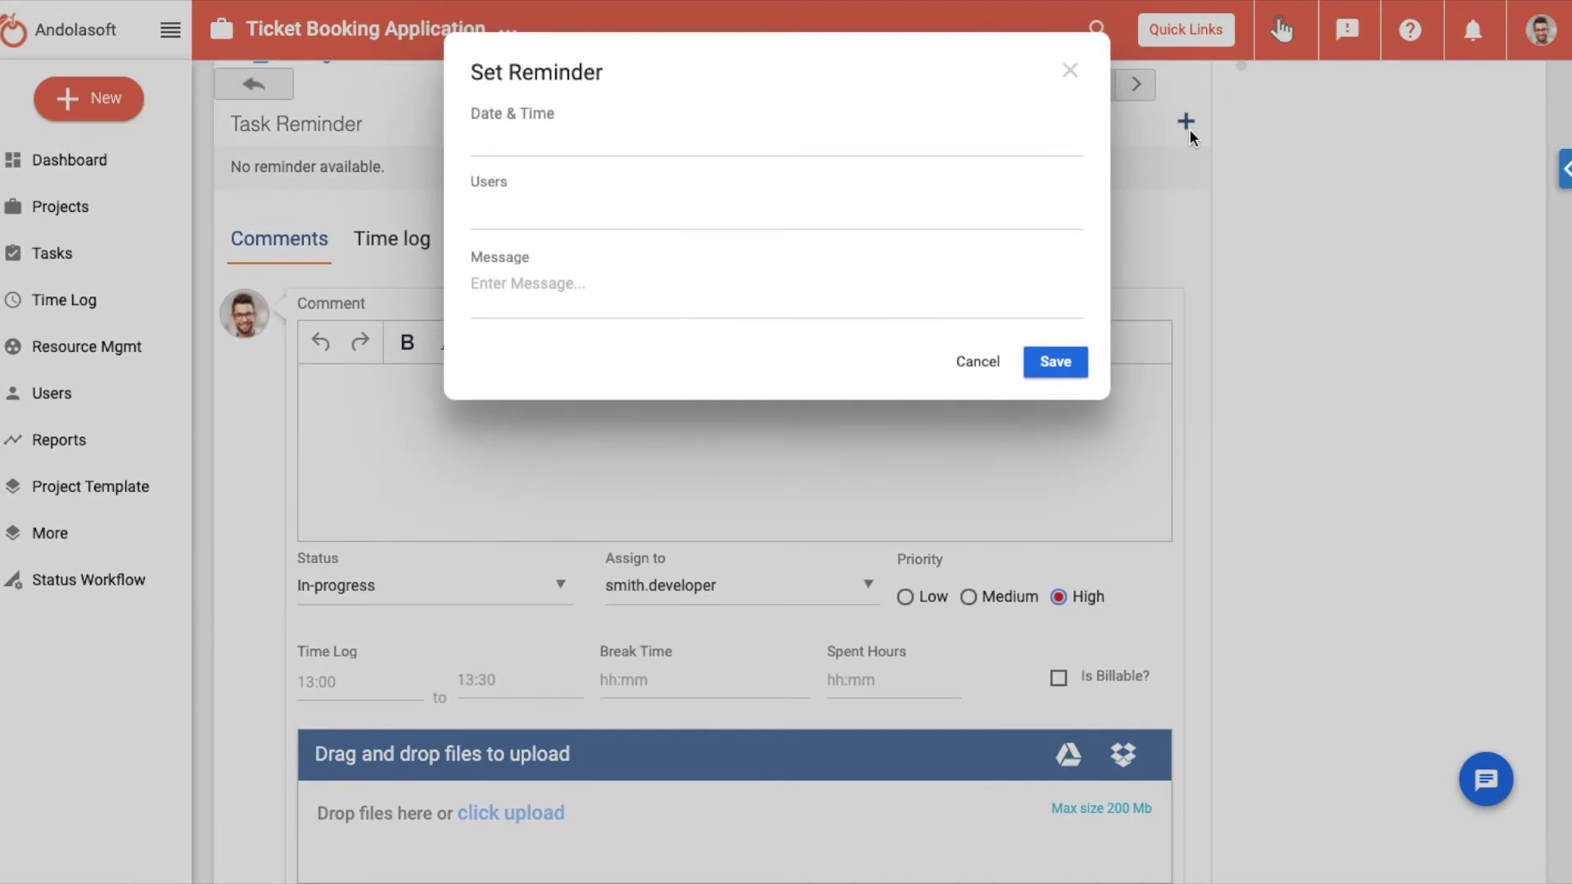
{"action": "left_click", "coordinate": [566, 136]}
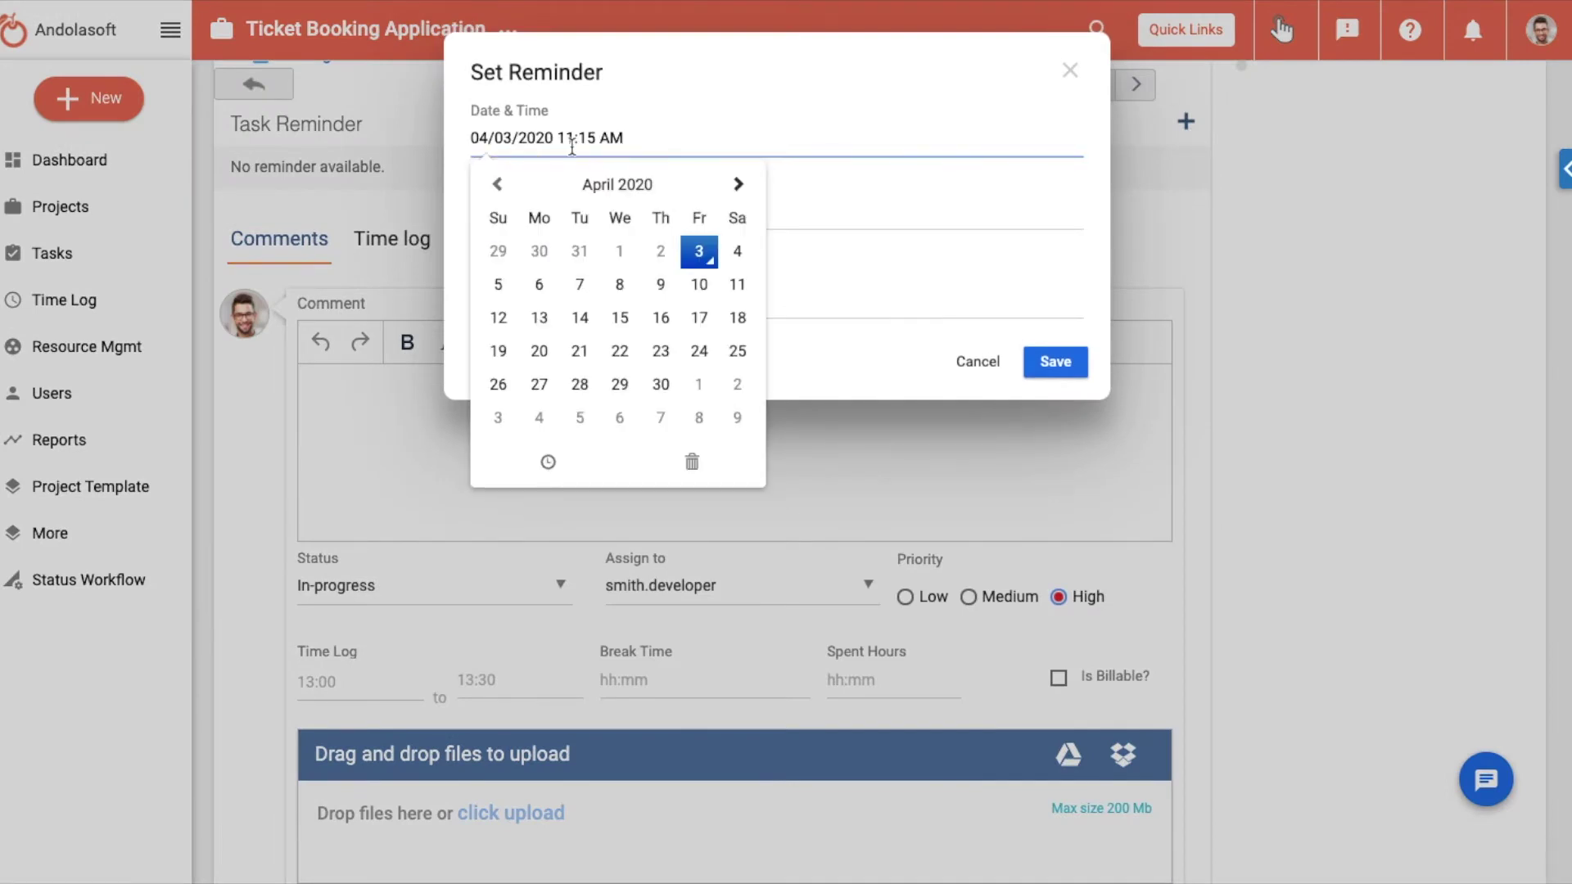
{"action": "left_click", "coordinate": [786, 208]}
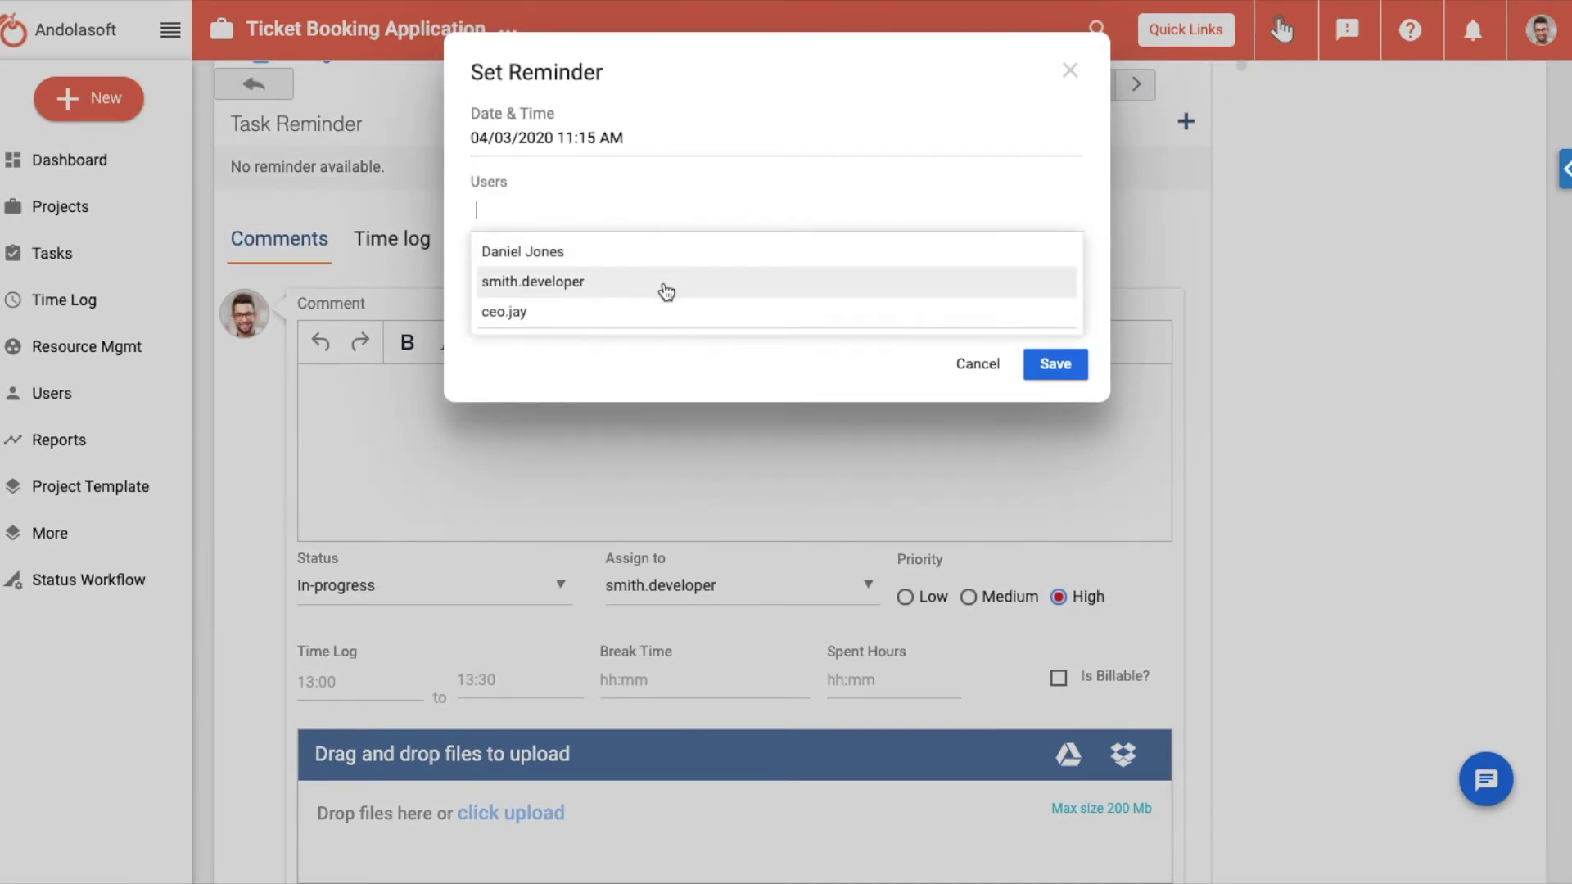
{"action": "left_click", "coordinate": [667, 251]}
{"action": "left_click", "coordinate": [664, 339]}
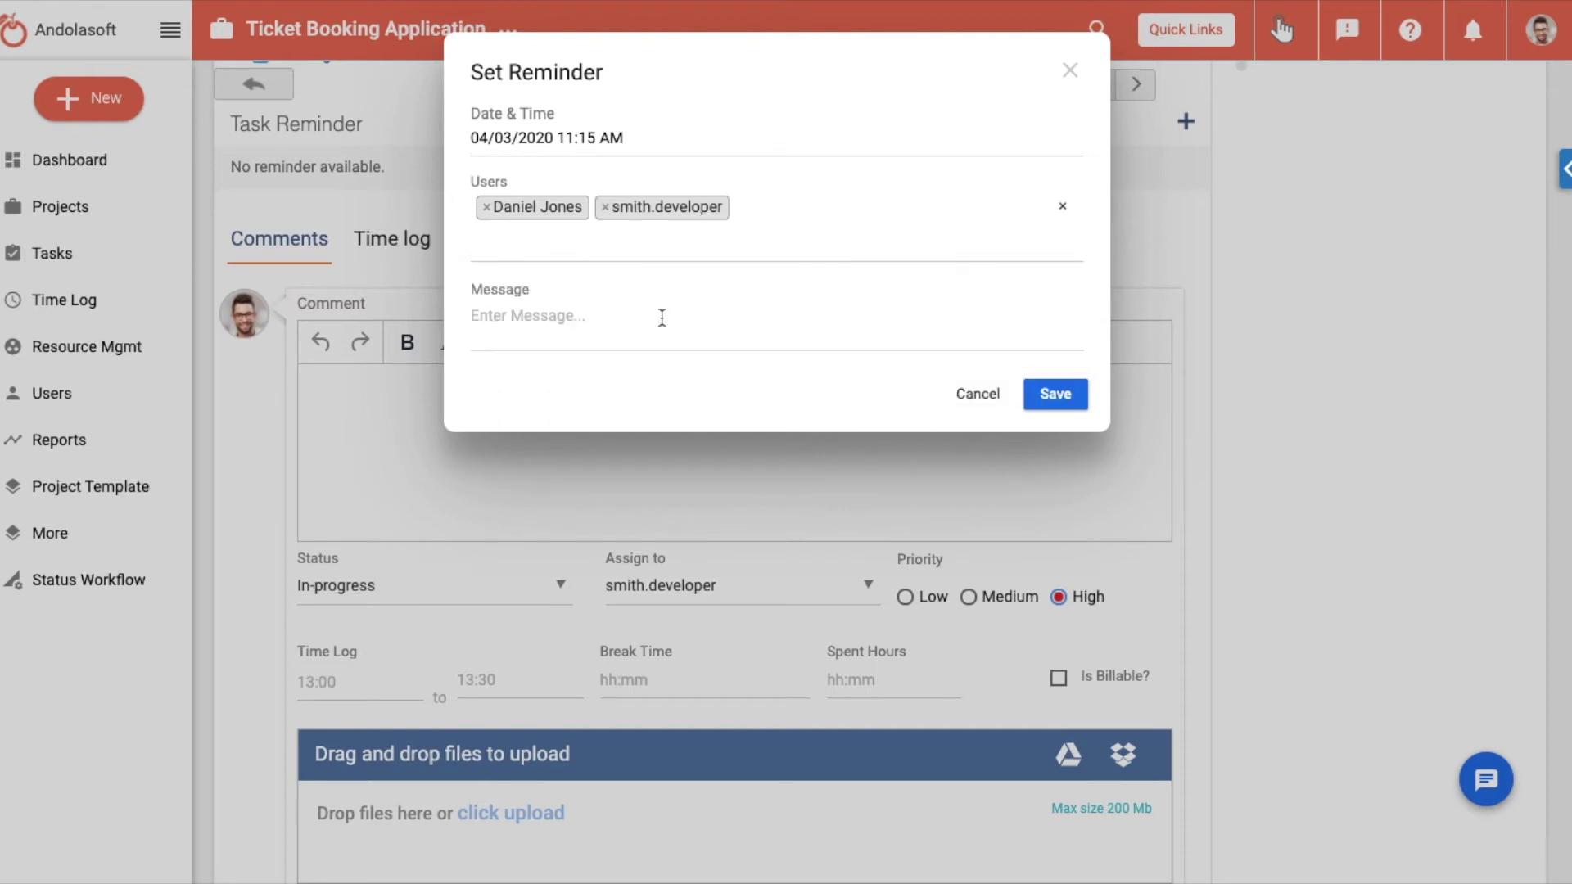
{"action": "left_click", "coordinate": [614, 314]}
{"action": "type", "text": "Design "}
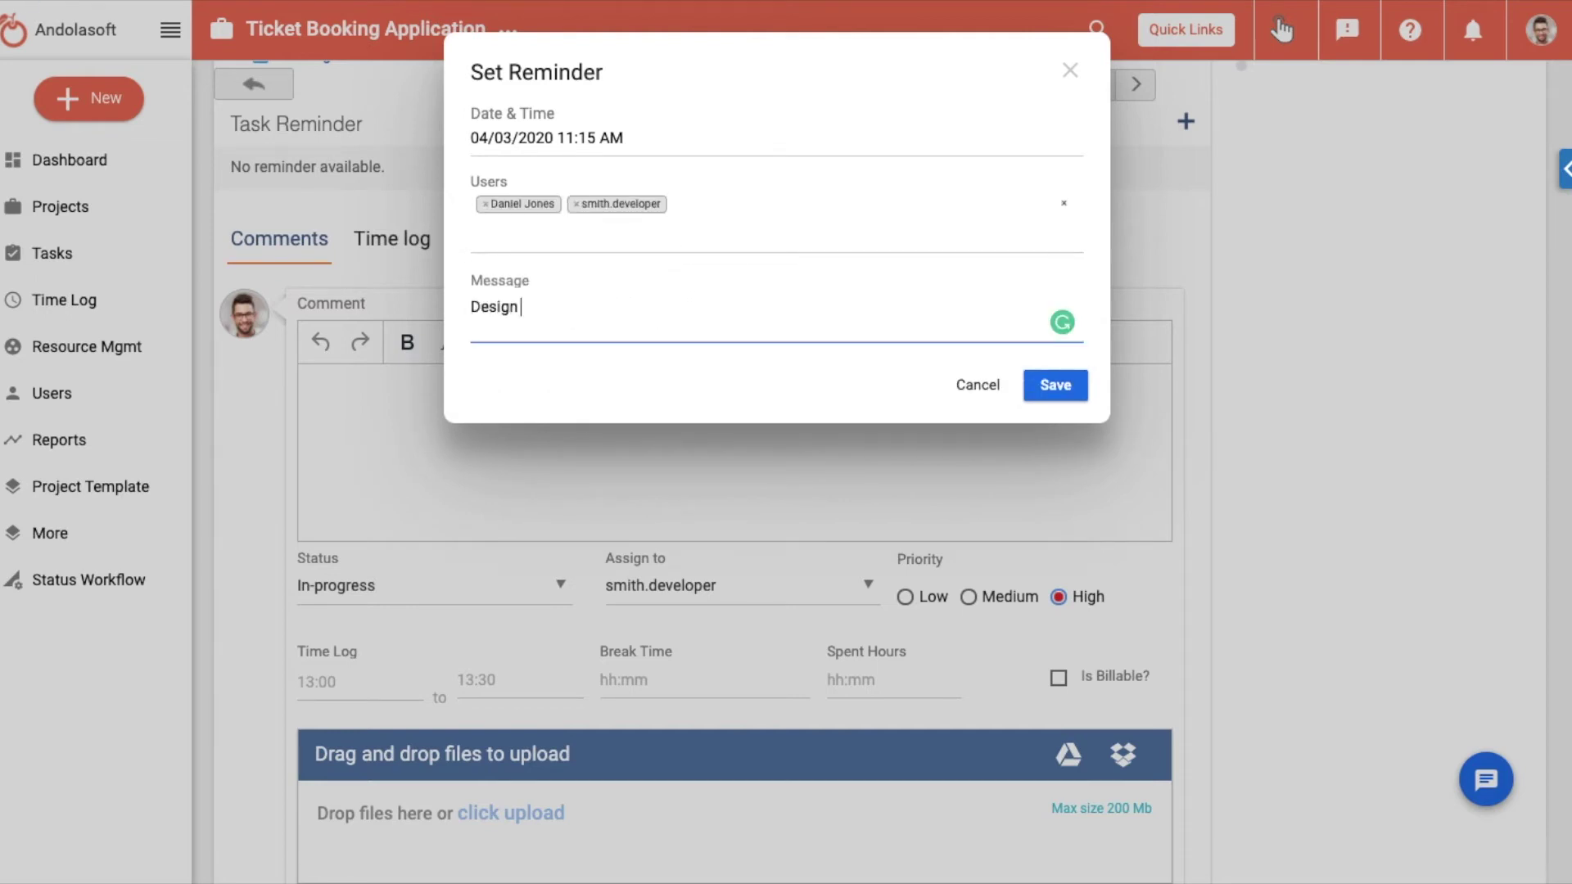
{"action": "type", "text": "Templet Modification"}
{"action": "left_click", "coordinate": [1040, 388]}
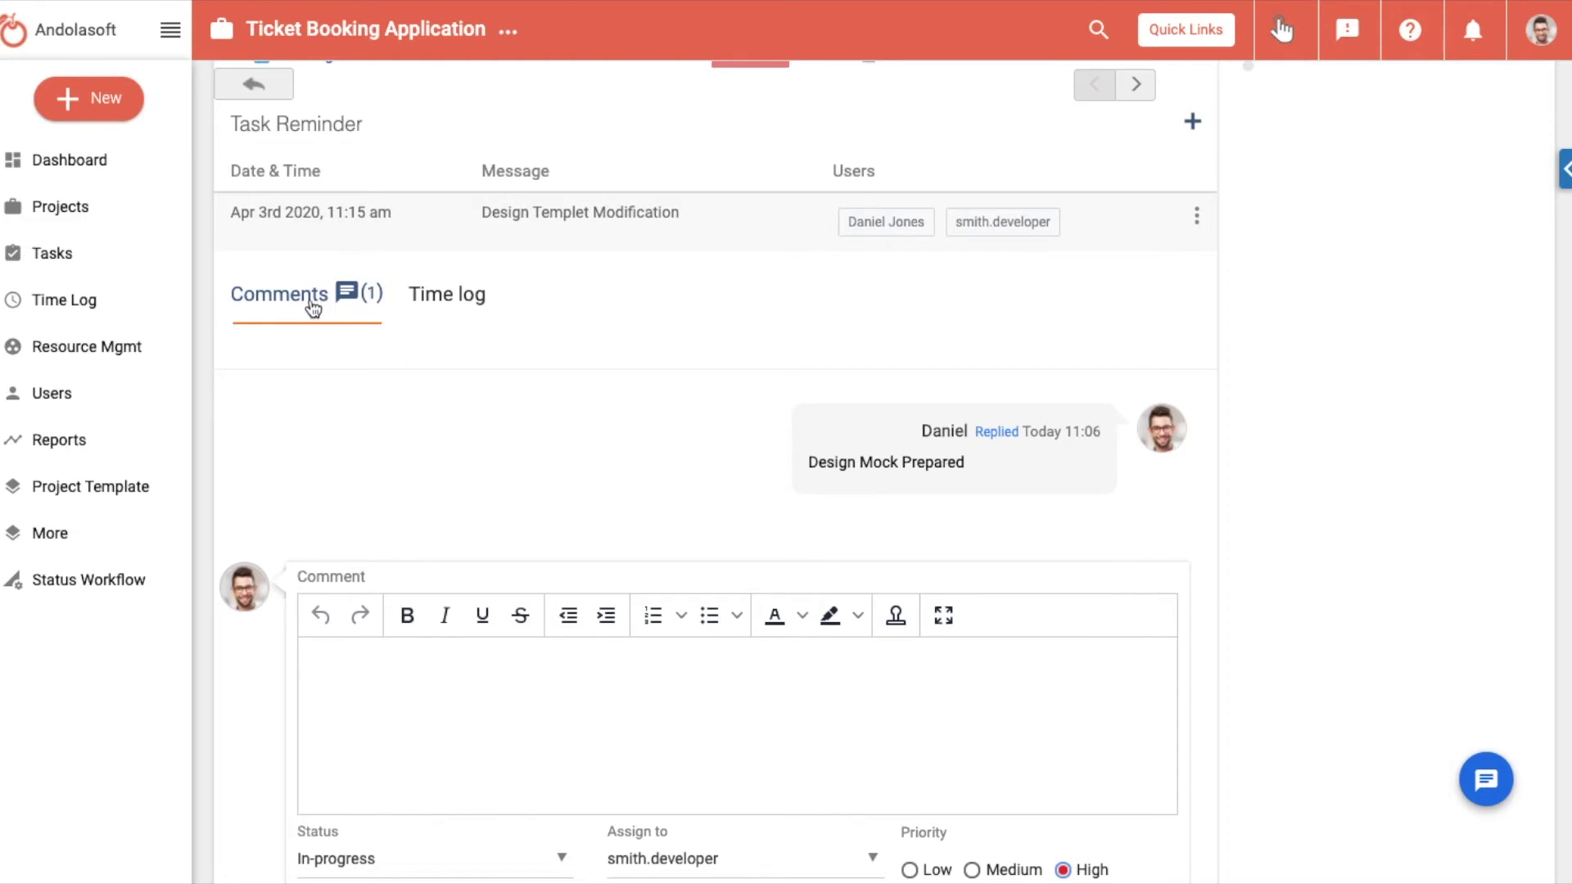
{"action": "left_click", "coordinate": [440, 300]}
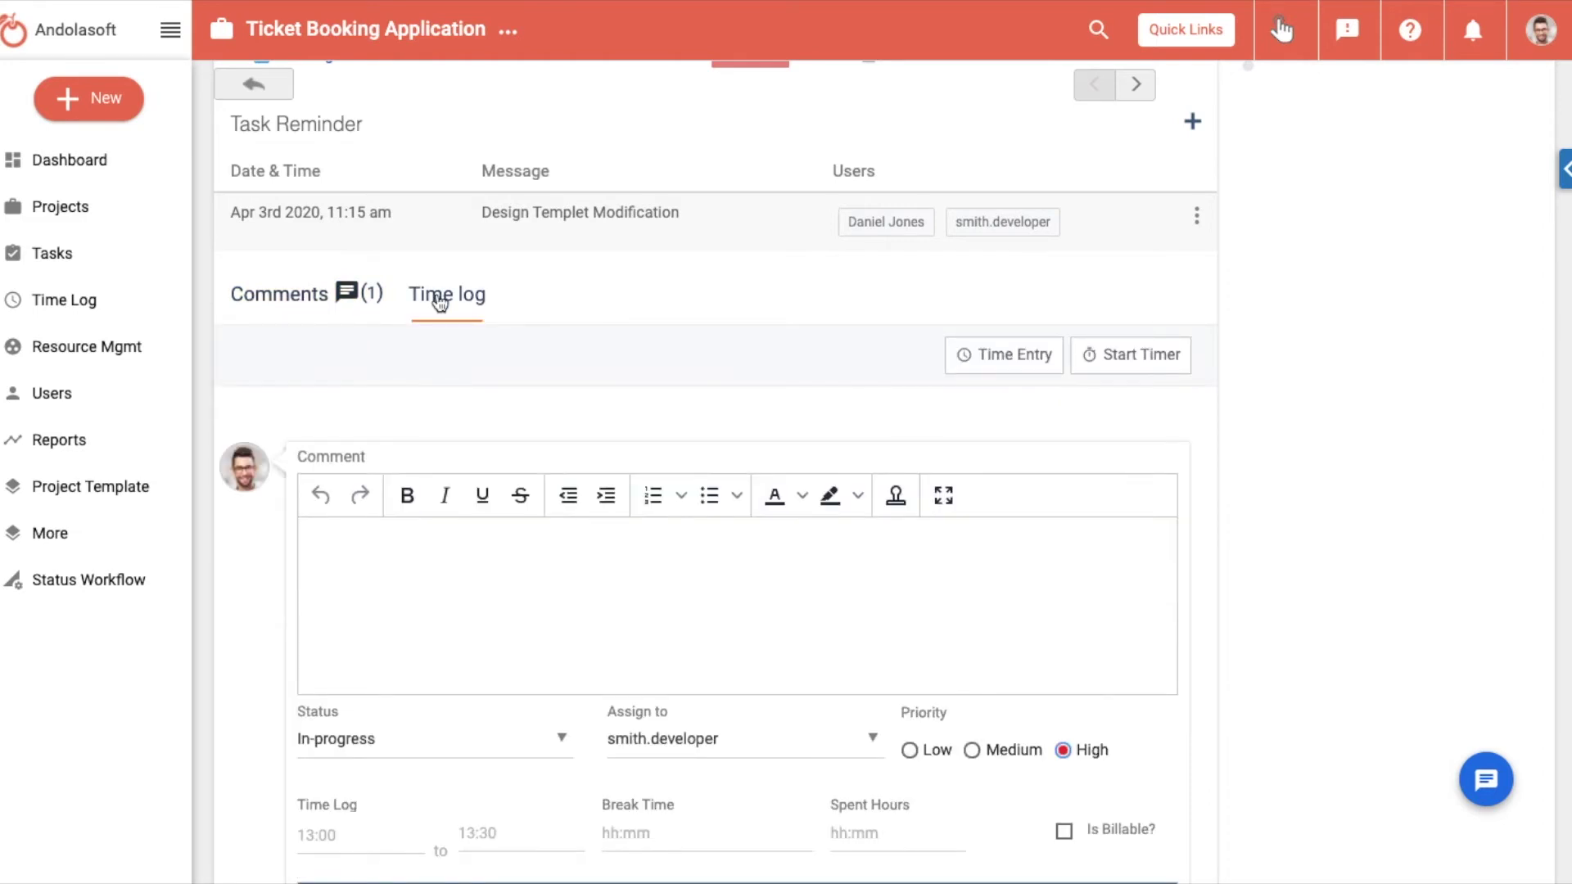
{"action": "left_click", "coordinate": [276, 297]}
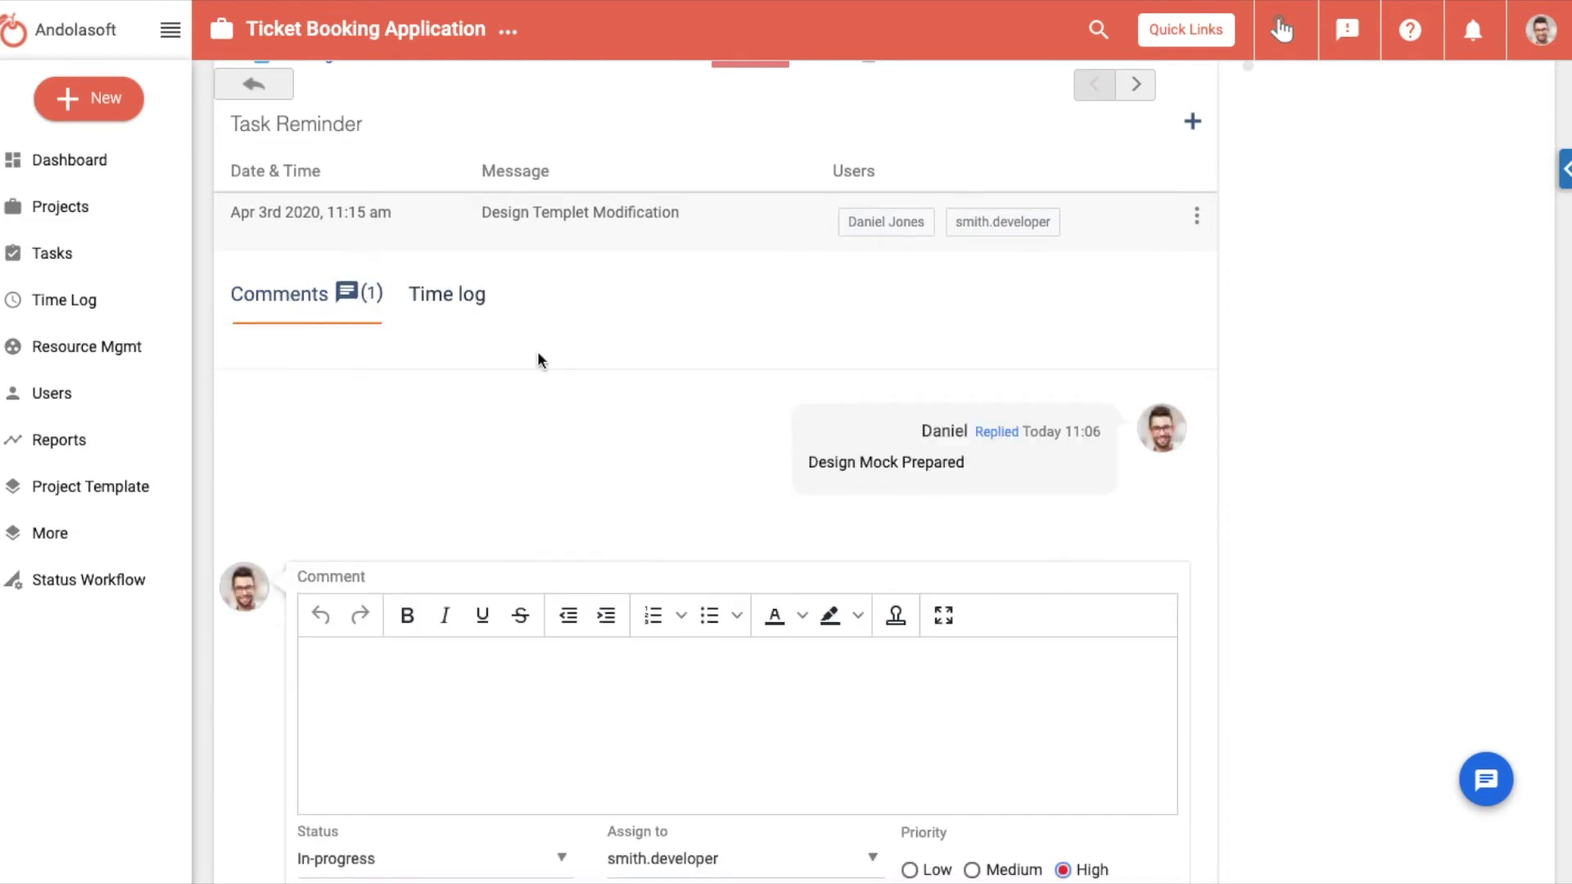
{"action": "mouse_move", "coordinate": [900, 452]}
{"action": "left_click", "coordinate": [446, 298]}
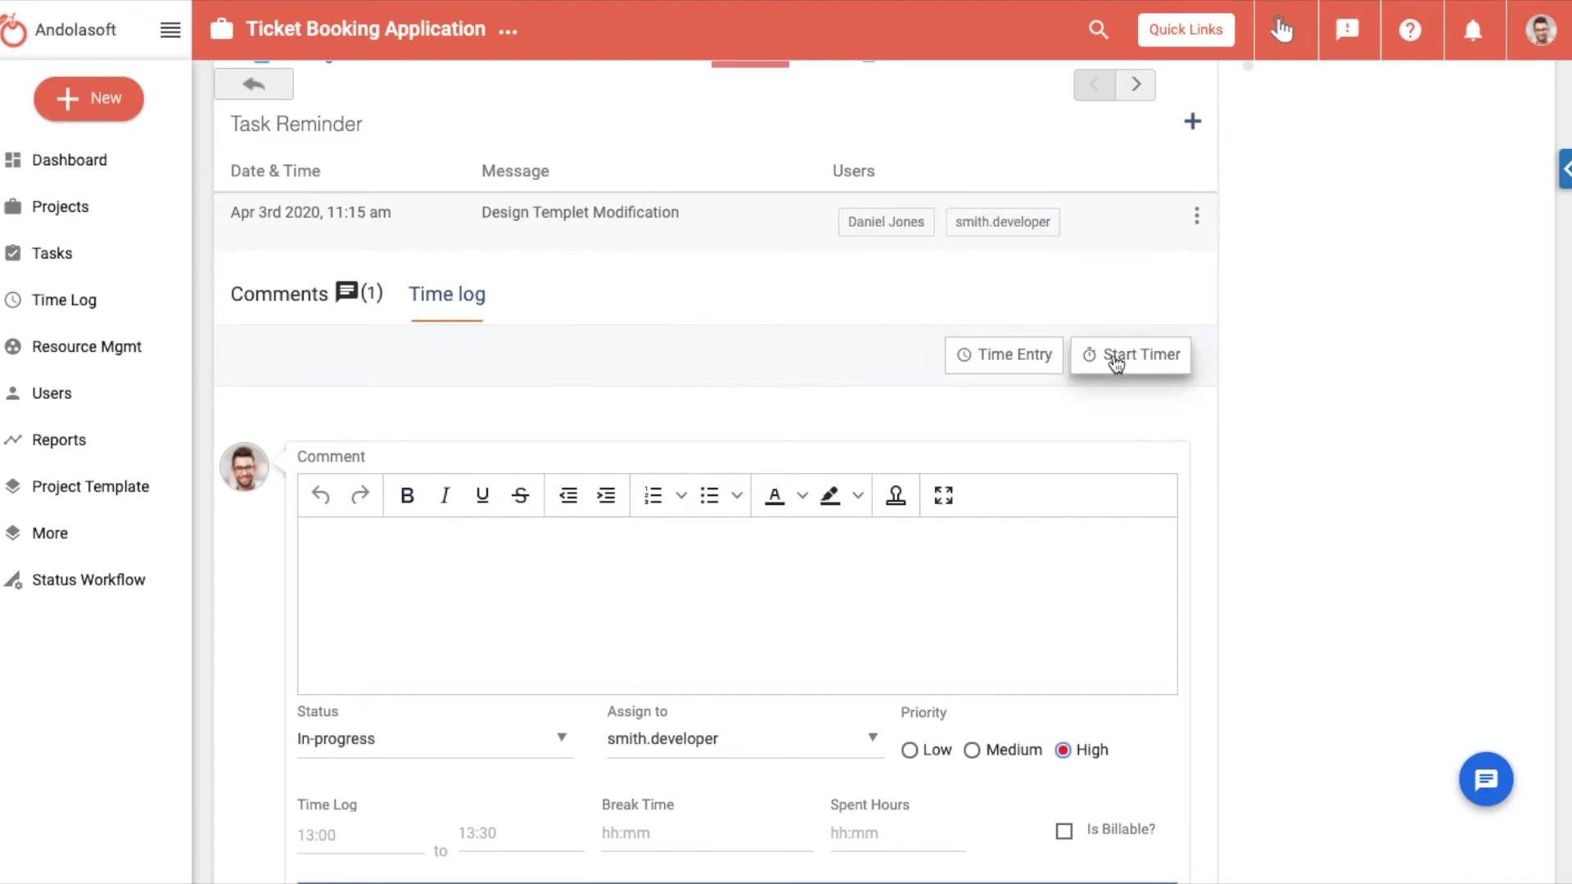
{"action": "scroll", "coordinate": [846, 320], "scroll_direction": "down", "scroll_amount": 3}
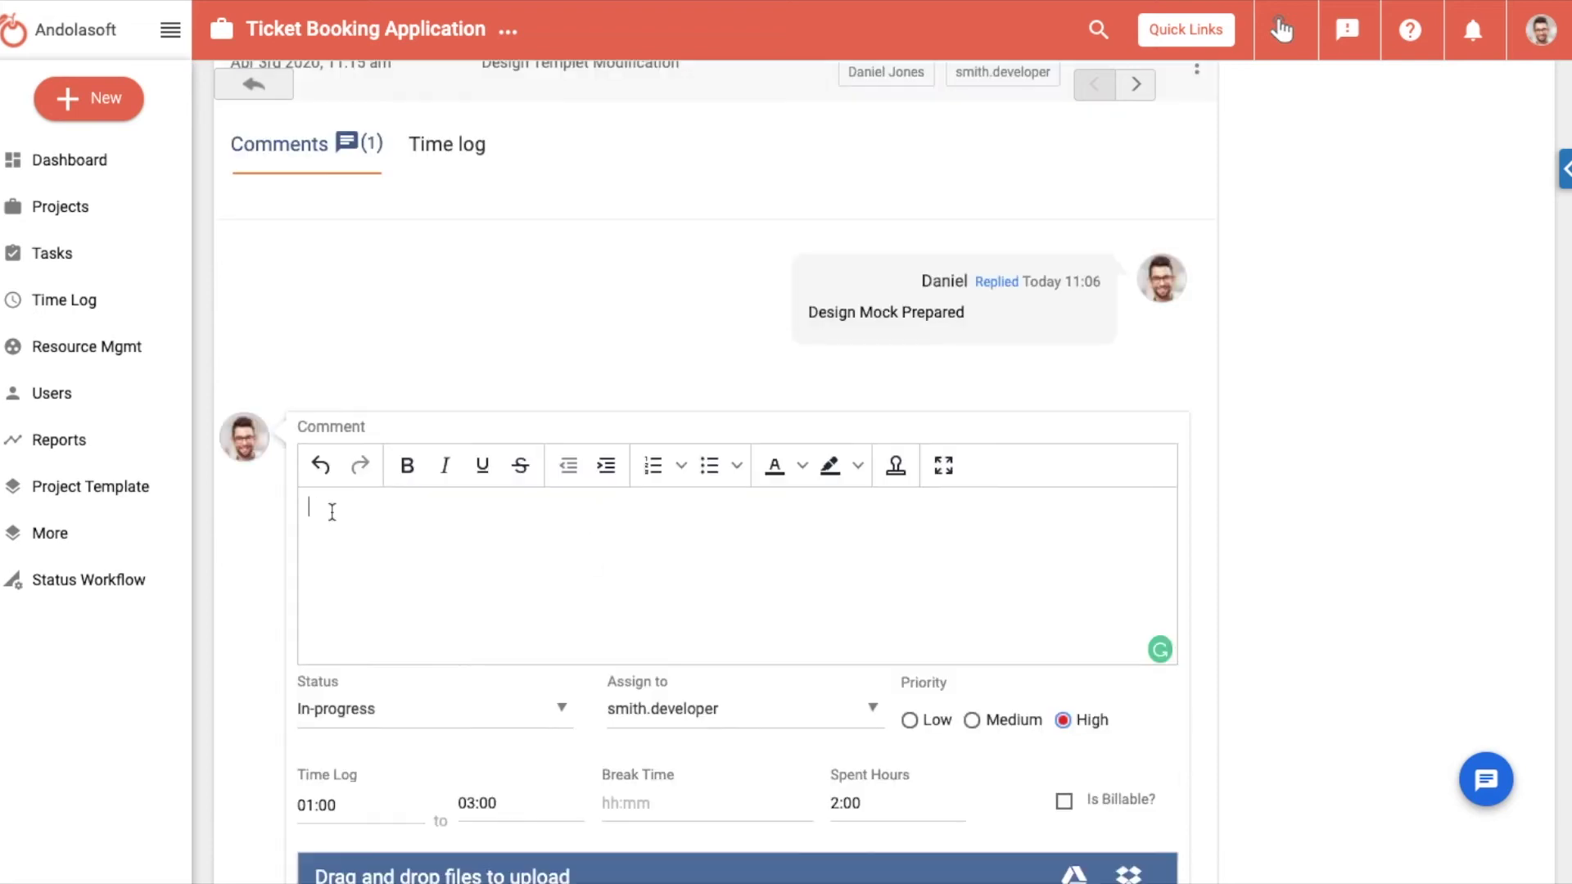
- Post the comment 'Convert Designed Mock to HTML' with 2 hours logged (01:00–03:00)
{"action": "type", "text": "Convert Designed "}
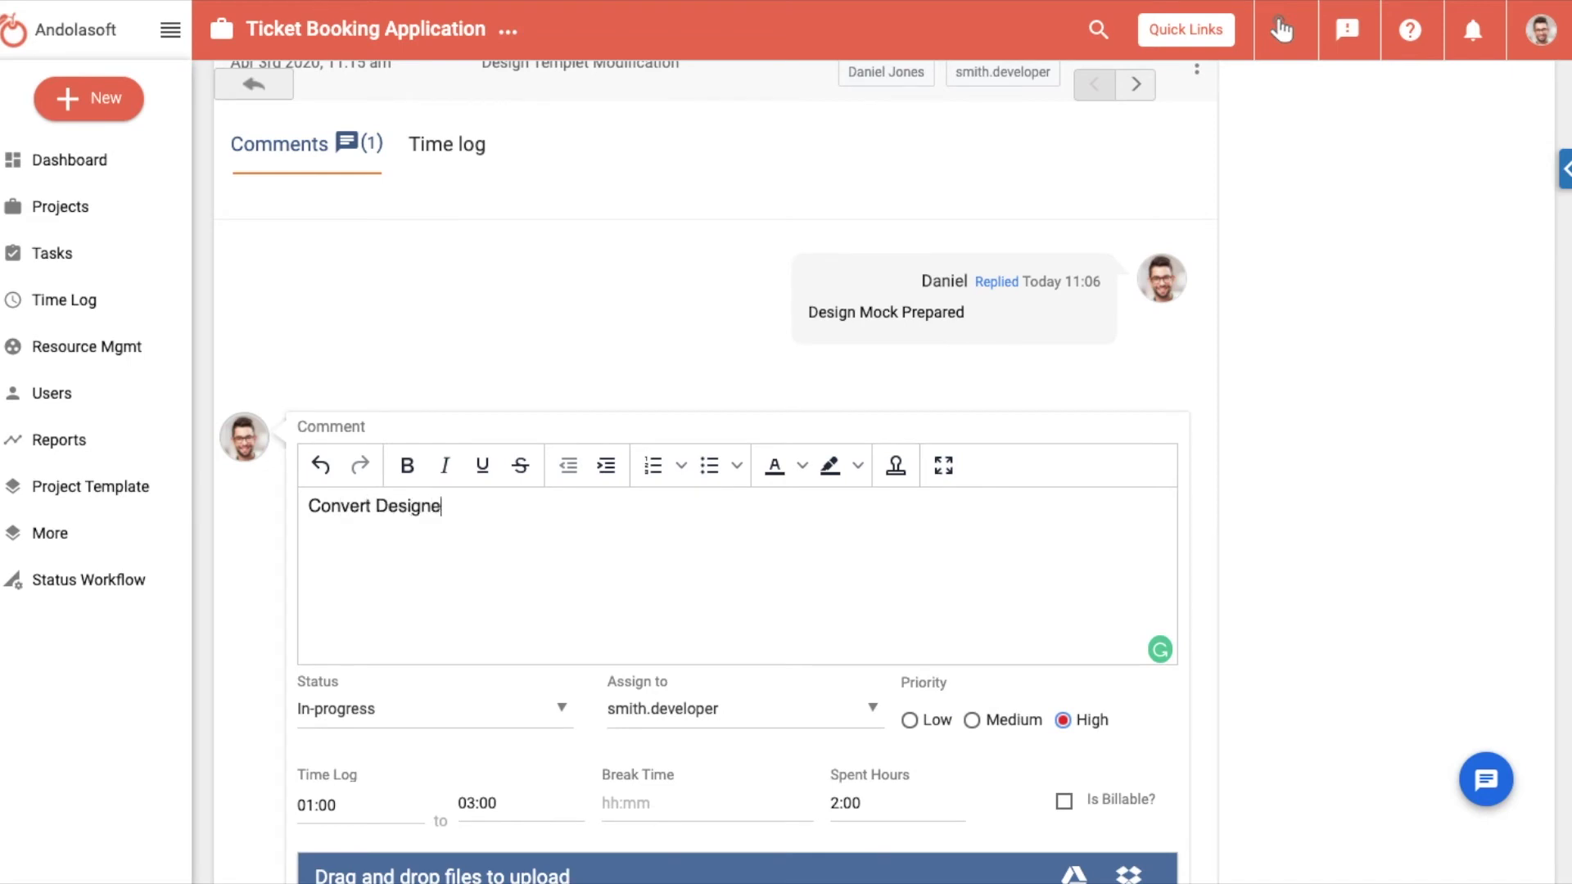
{"action": "type", "text": "Mock to HTML"}
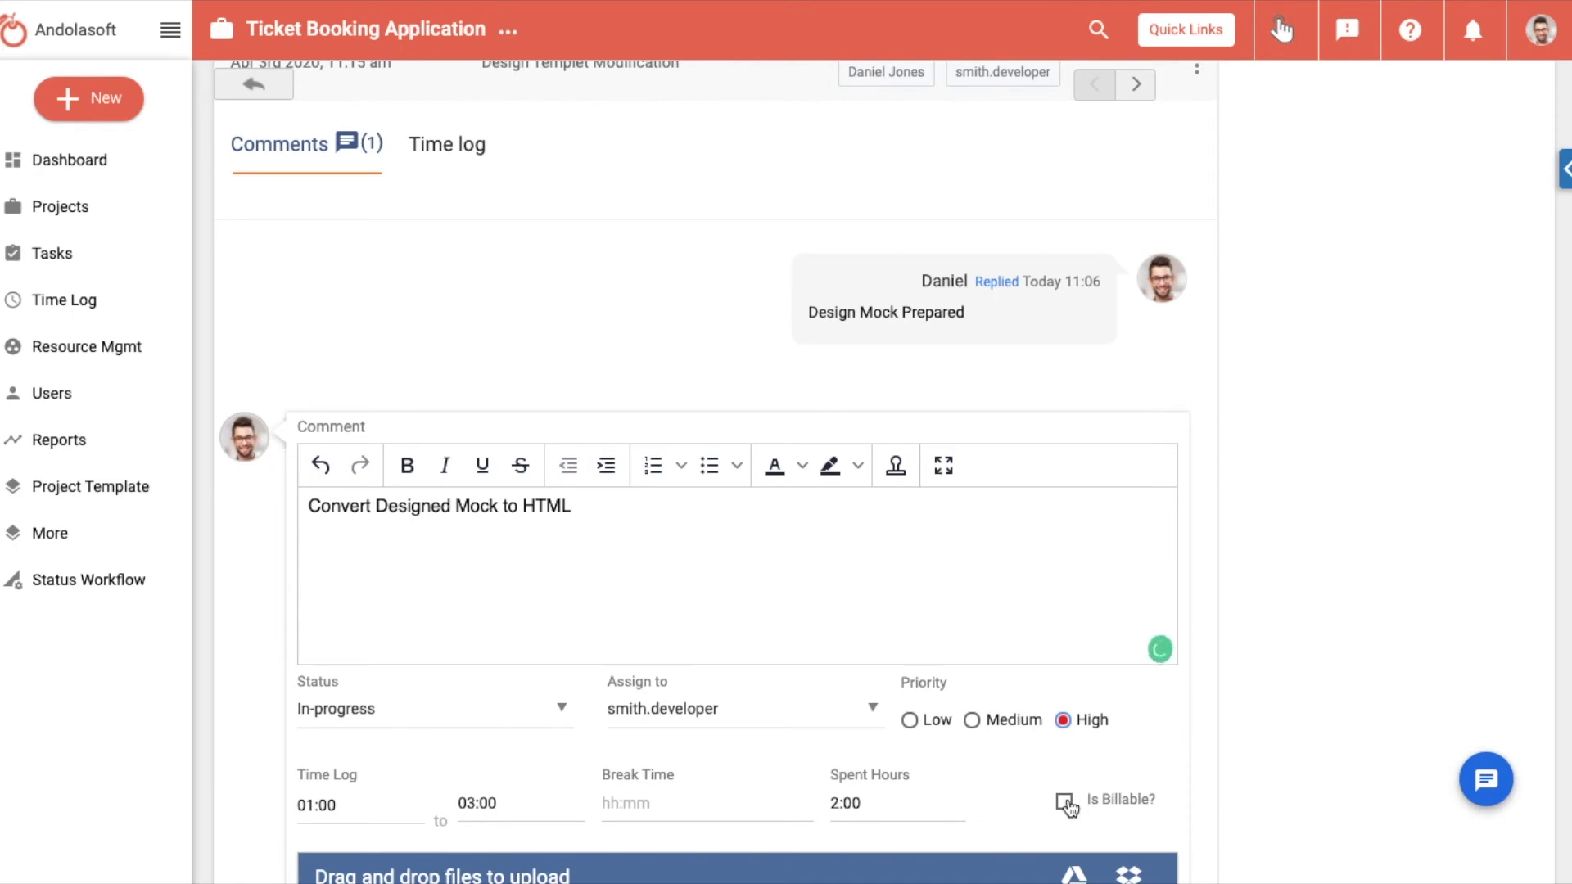
{"action": "scroll", "coordinate": [1041, 798], "scroll_direction": "down", "scroll_amount": 1}
{"action": "scroll", "coordinate": [1041, 797], "scroll_direction": "down", "scroll_amount": 2}
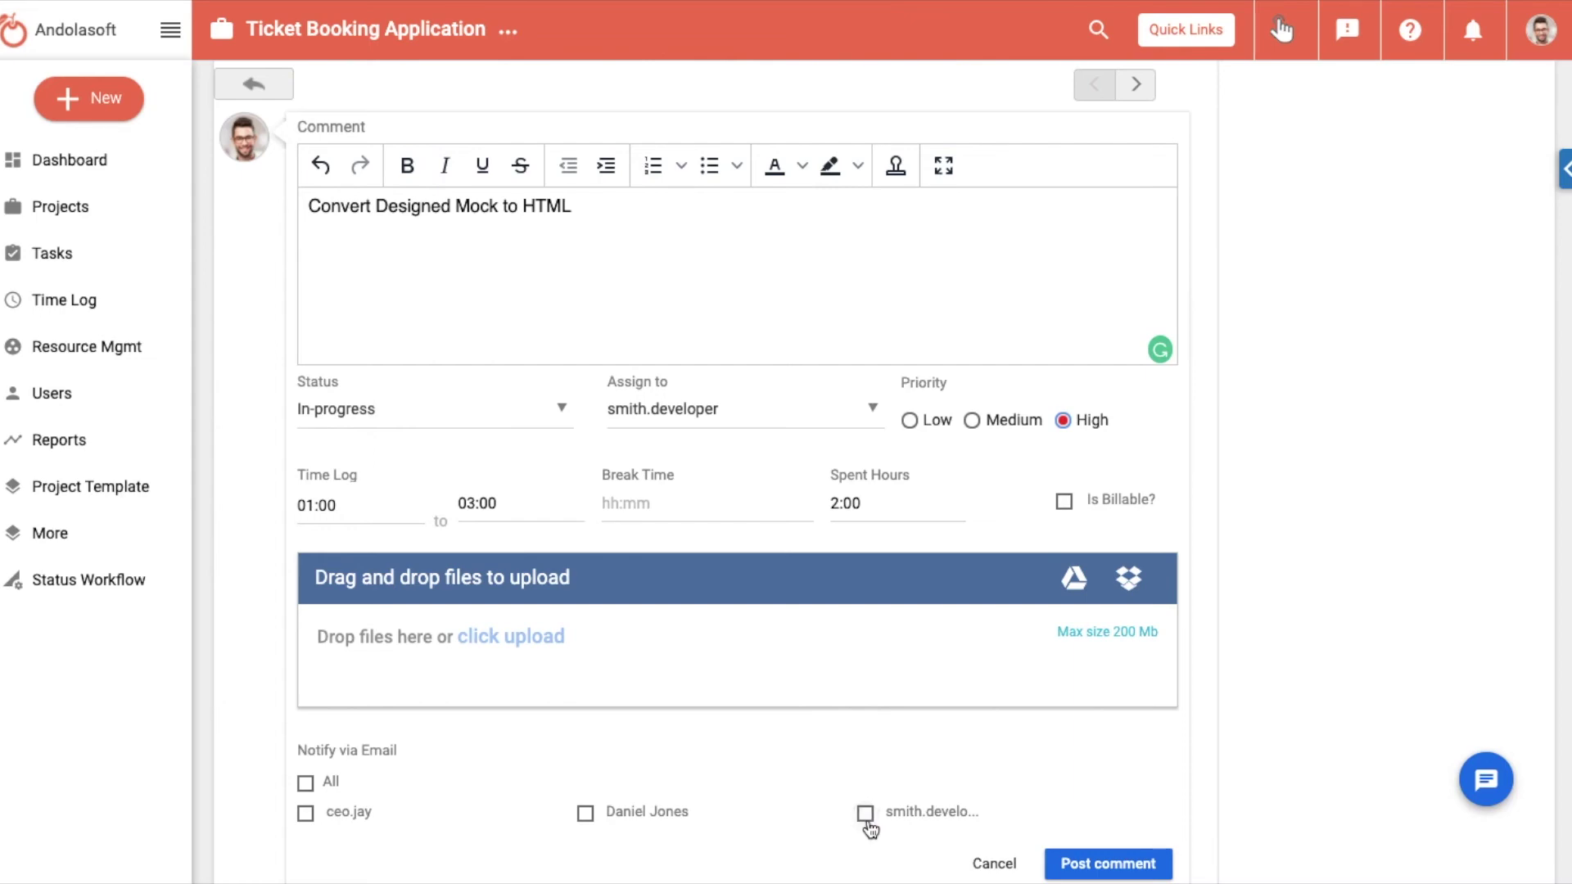
{"action": "left_click", "coordinate": [1089, 863]}
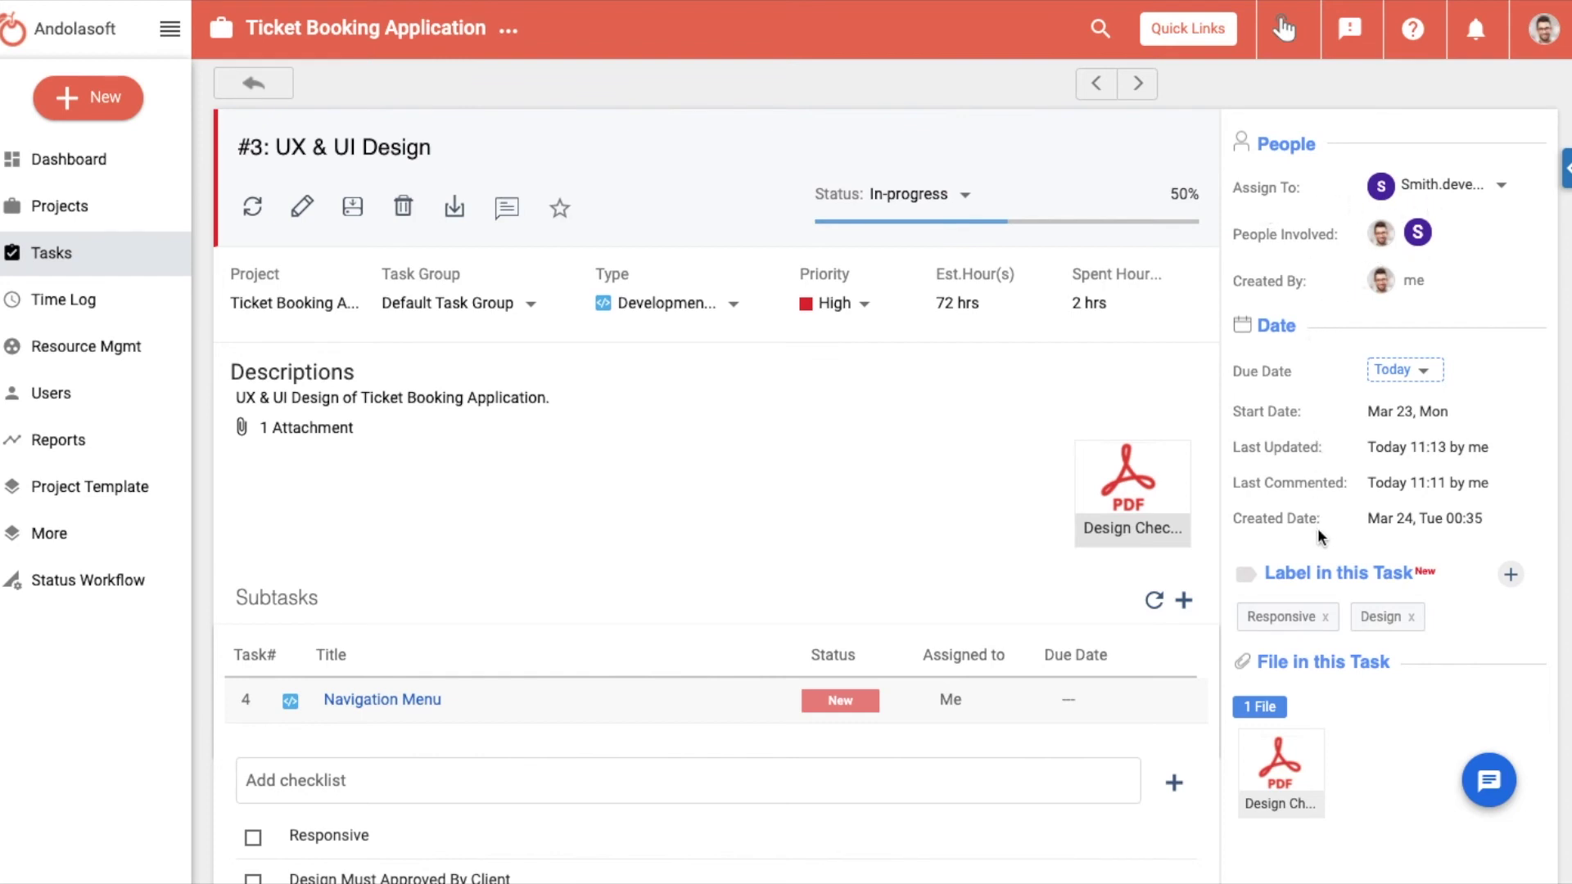
- Set the task's due date to tomorrow, Apr 04
{"action": "left_click", "coordinate": [1402, 371]}
{"action": "left_click", "coordinate": [1393, 467]}
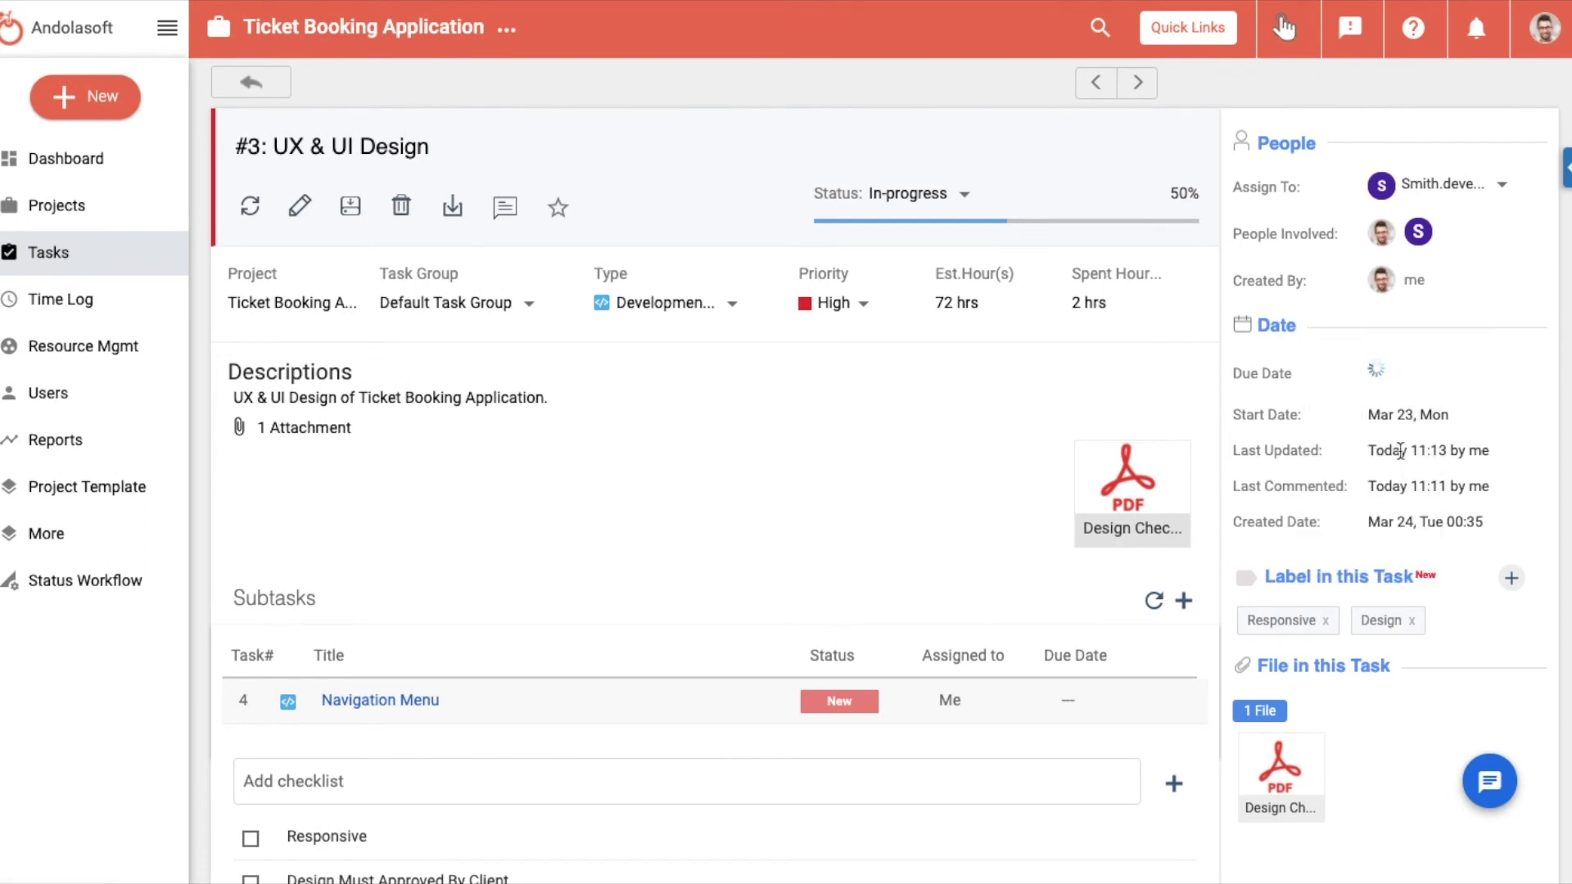
{"action": "left_click", "coordinate": [1465, 197]}
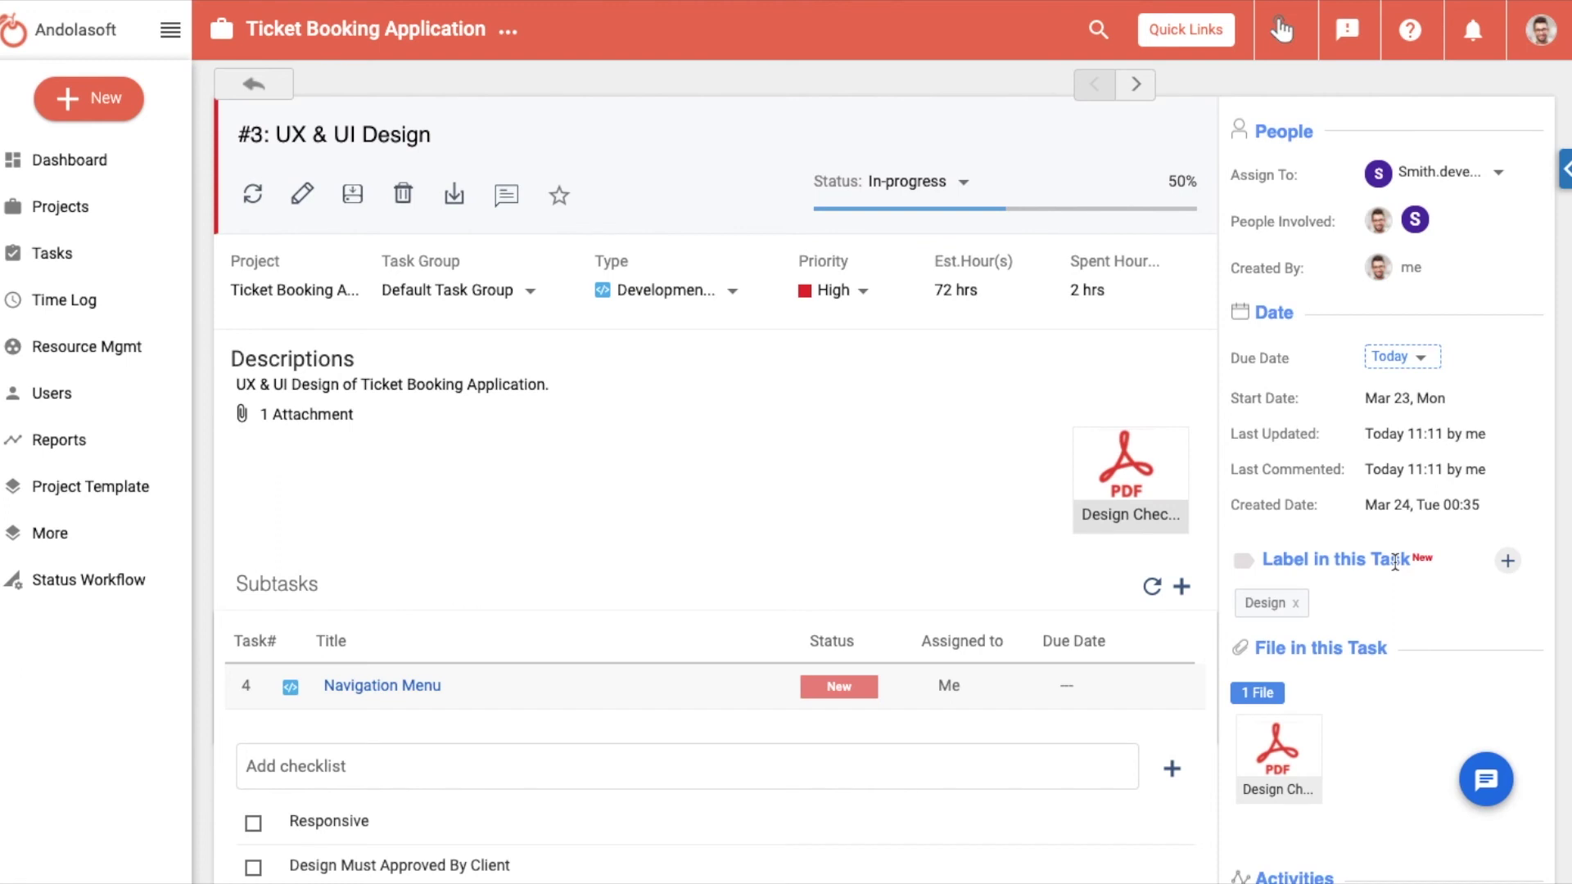
- Add the Responsive label to the task, then return to the Tasks list
{"action": "left_click", "coordinate": [1506, 562]}
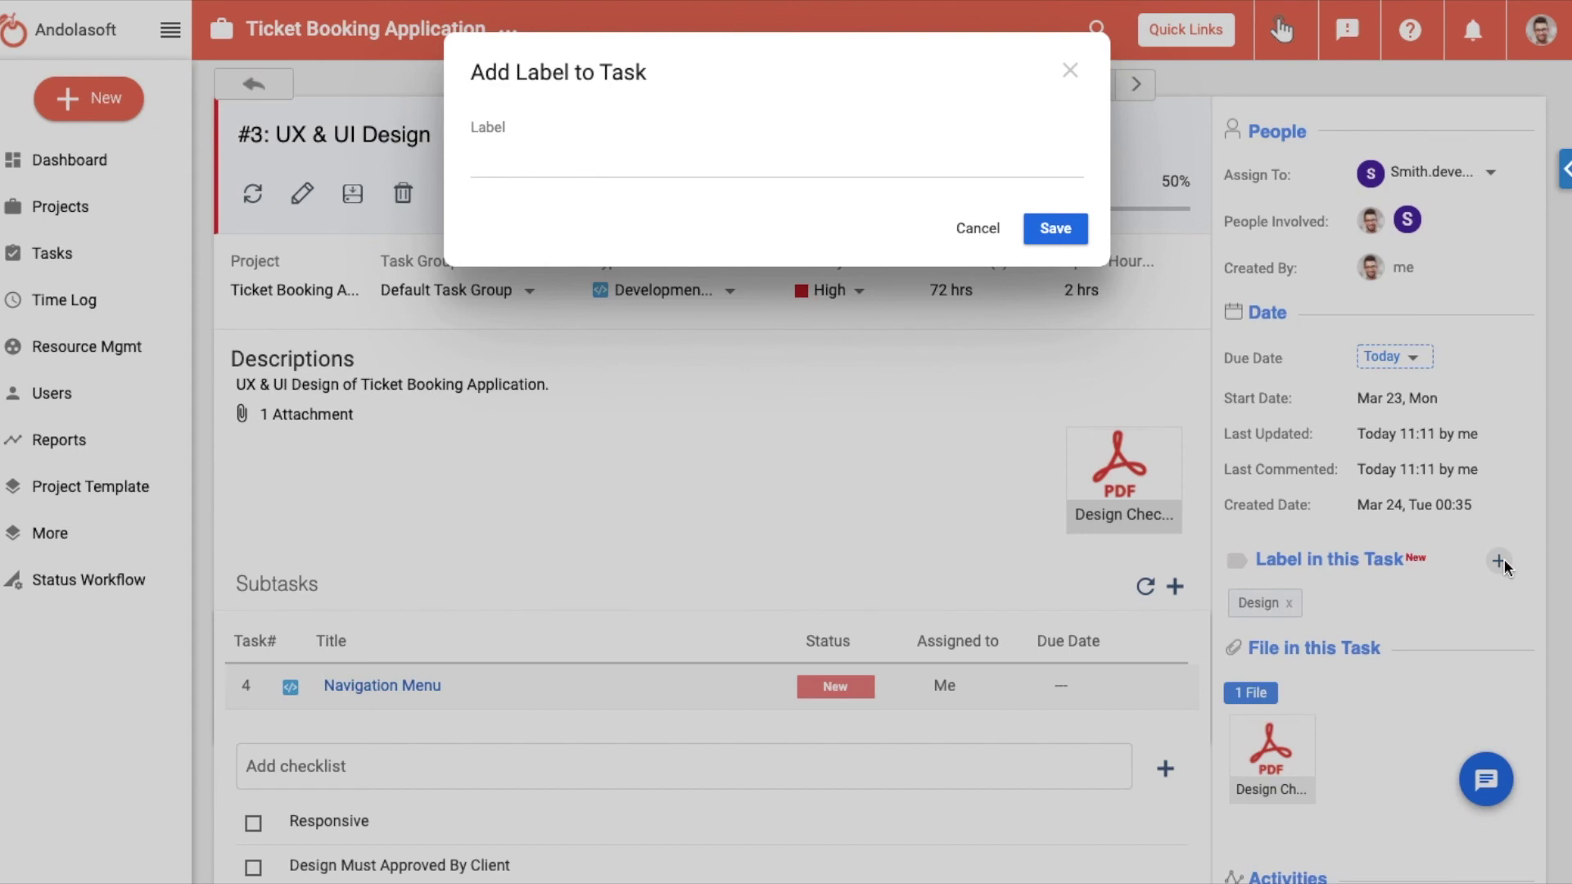
{"action": "type", "text": "Respon"}
{"action": "key", "text": "Down"}
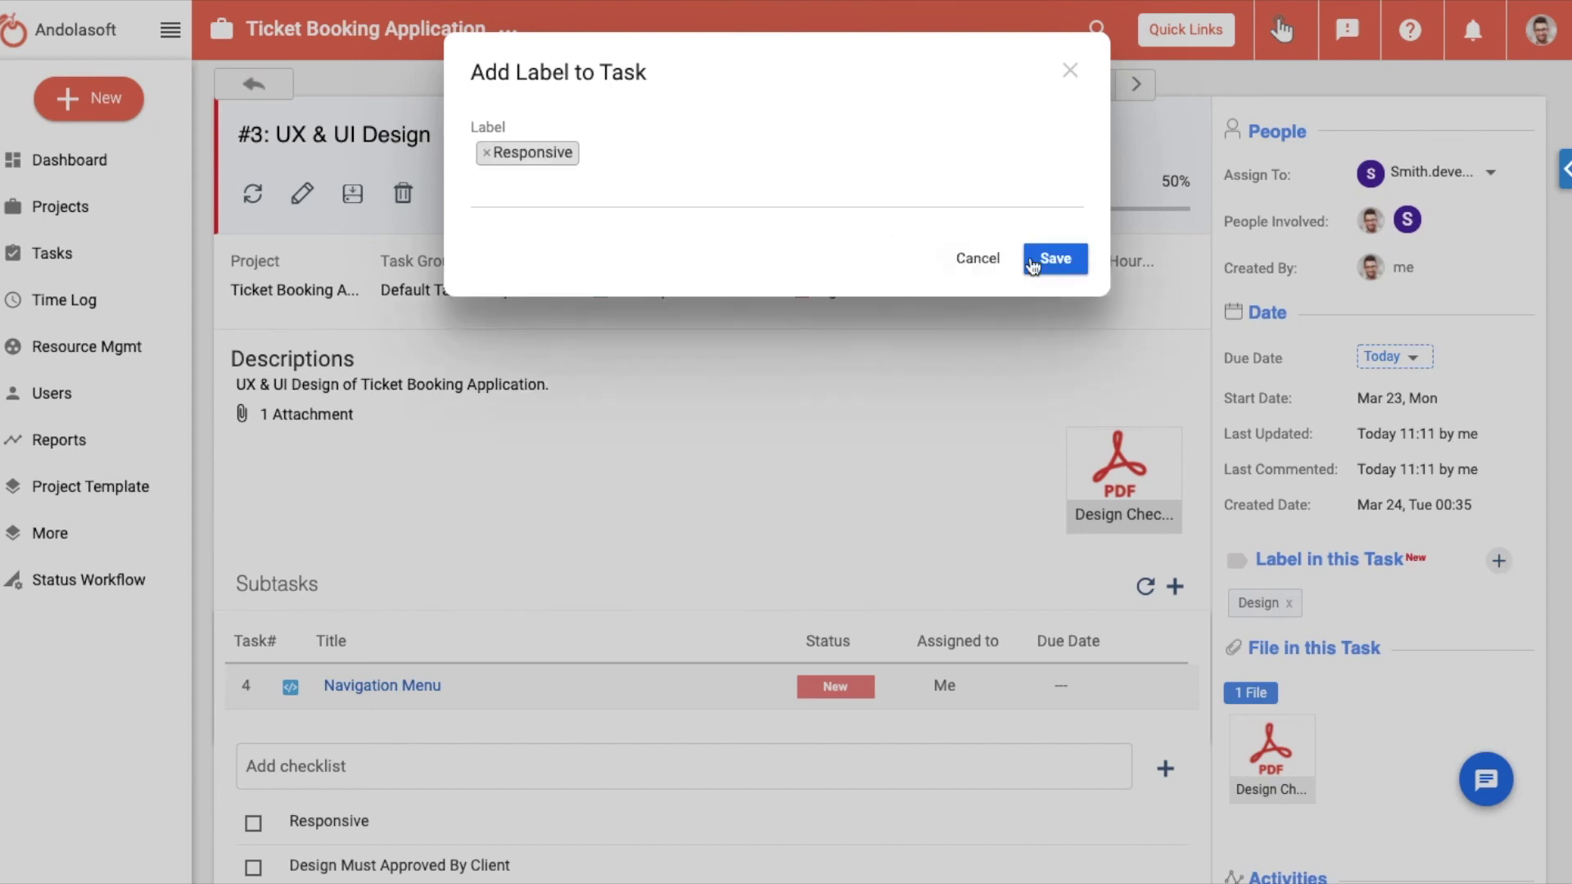
{"action": "left_click", "coordinate": [1033, 261]}
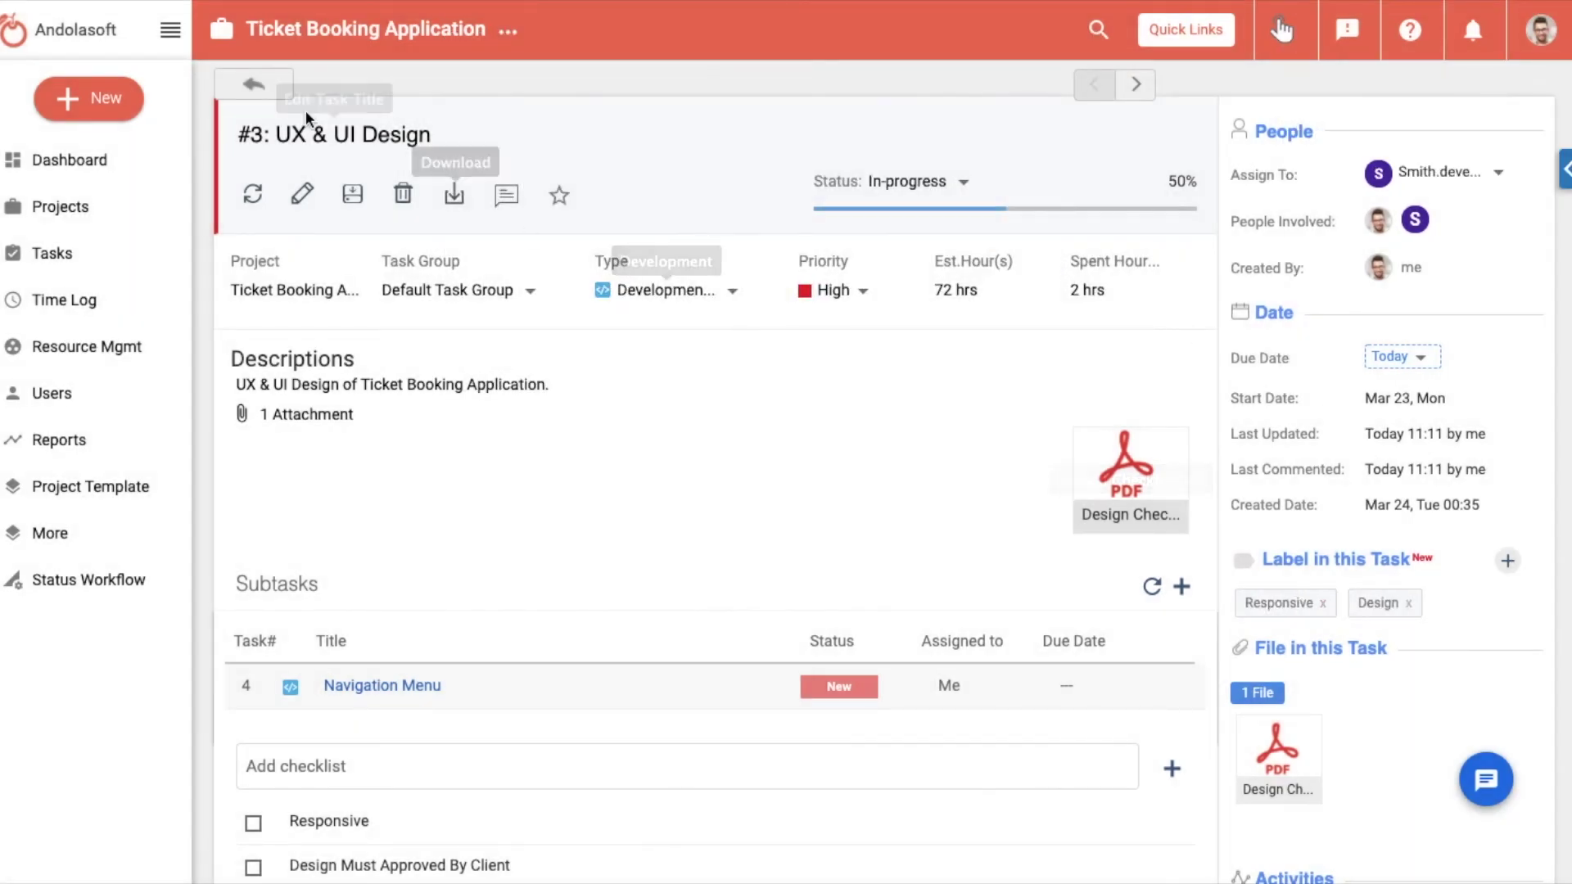
{"action": "left_click", "coordinate": [51, 253]}
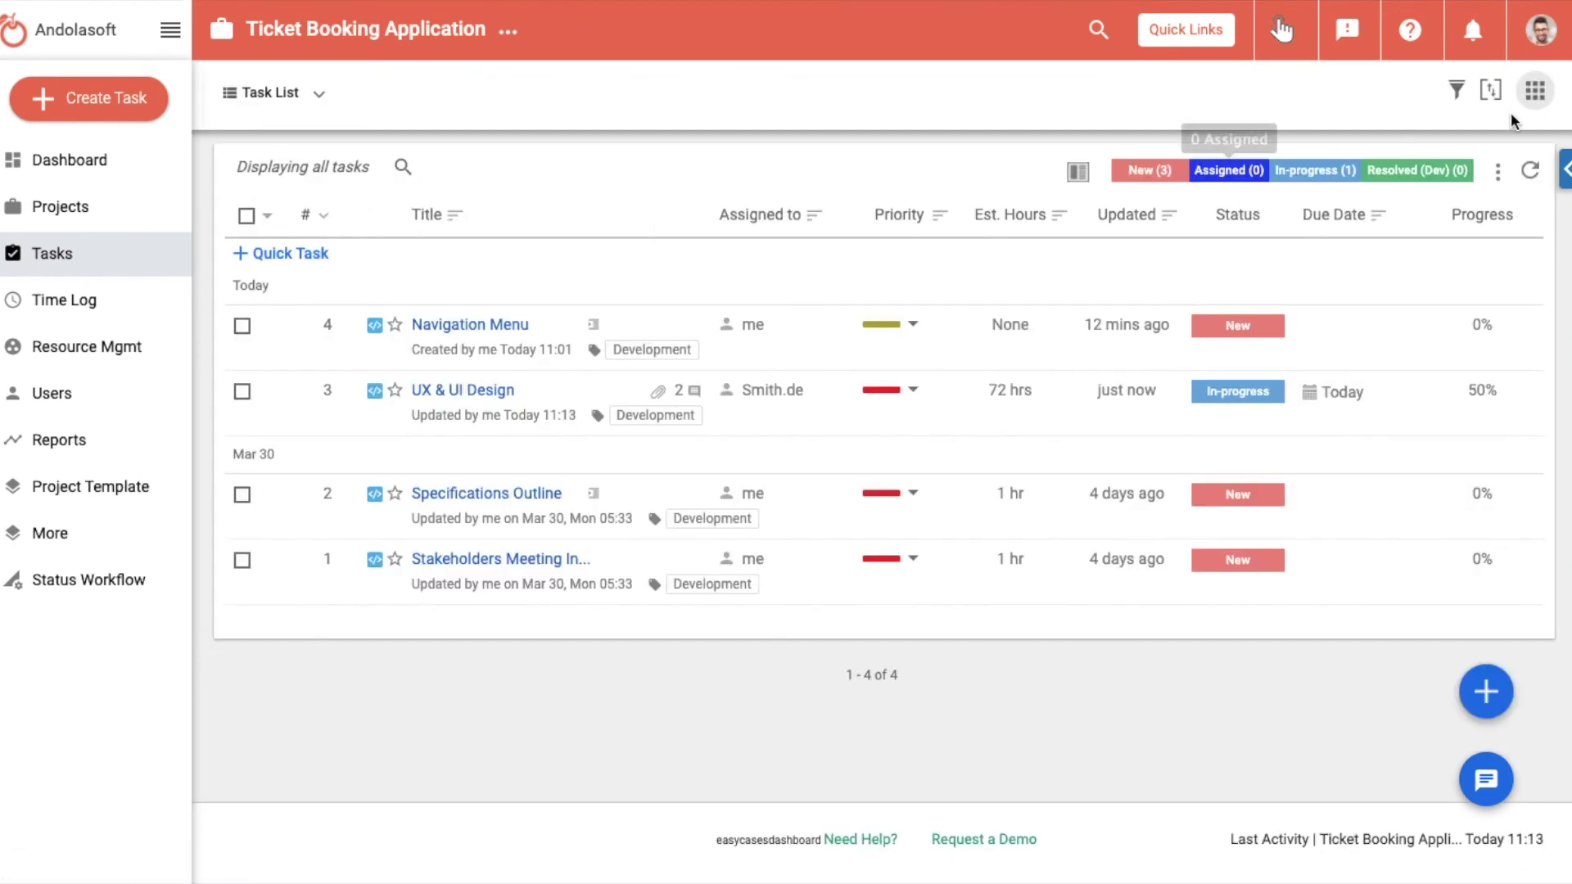
- Check the list's Label filter options, then reopen the UX & UI Design task details
{"action": "left_click", "coordinate": [1457, 91]}
{"action": "mouse_move", "coordinate": [1366, 398]}
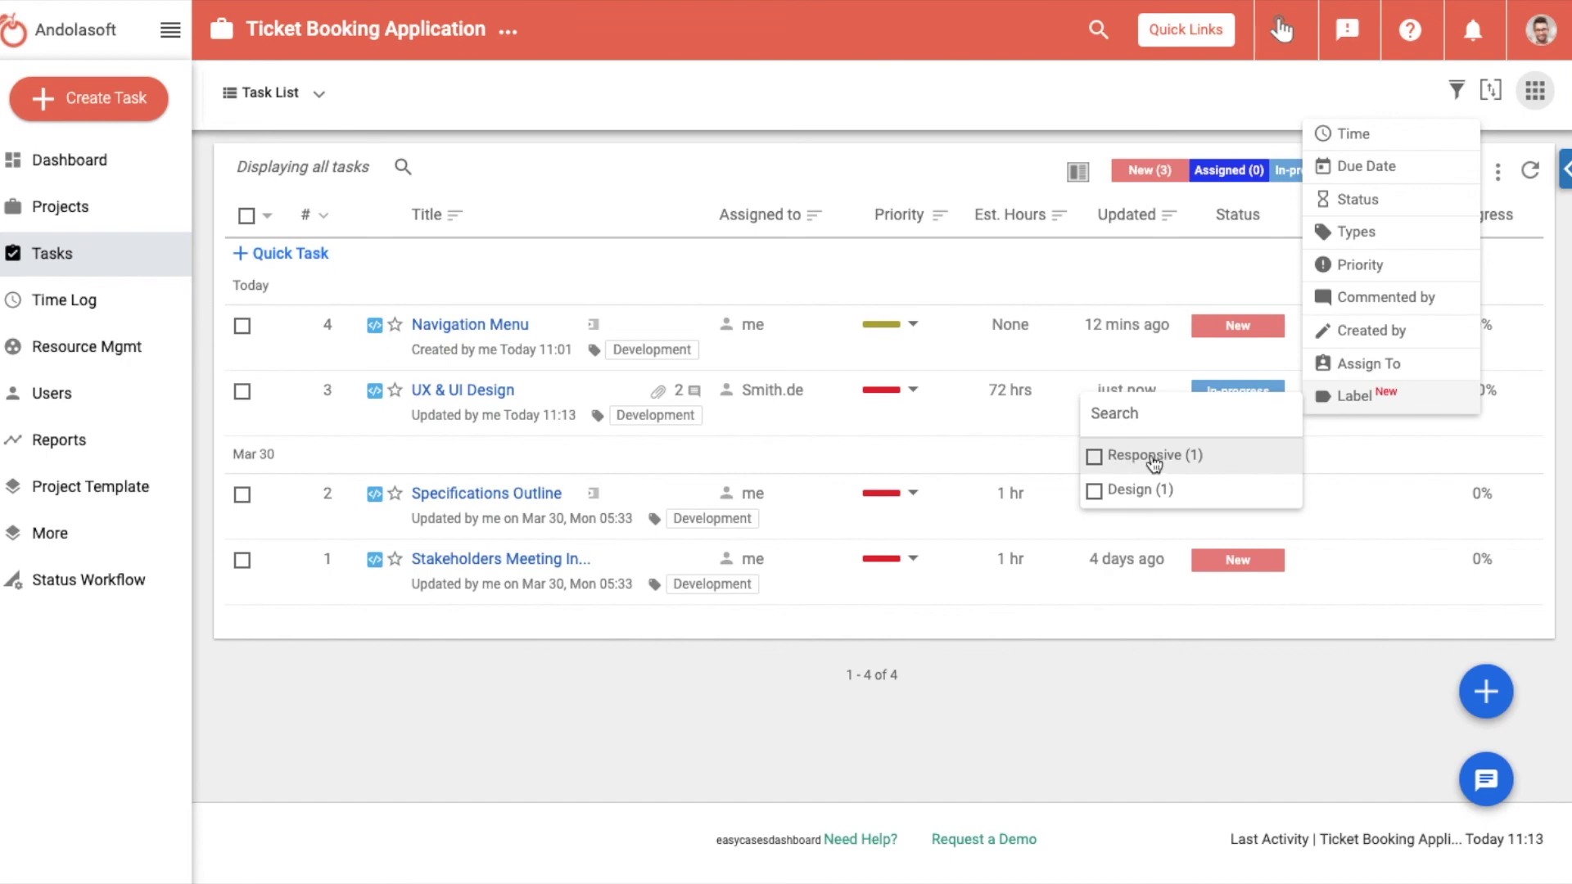
{"action": "left_click", "coordinate": [458, 393]}
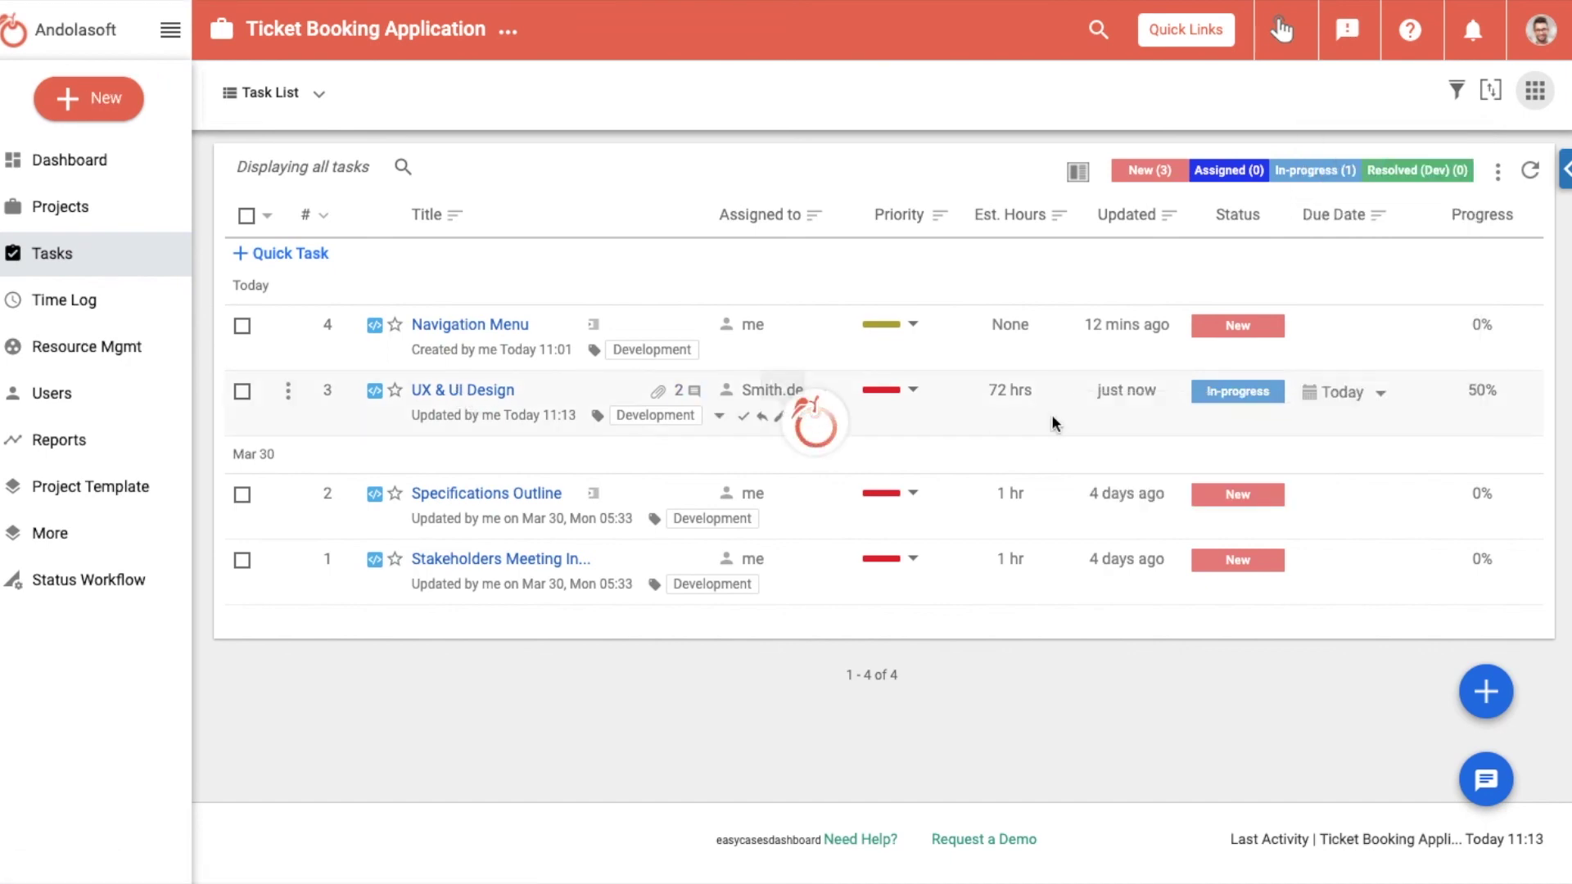
{"action": "scroll", "coordinate": [1104, 429], "scroll_direction": "down", "scroll_amount": 1}
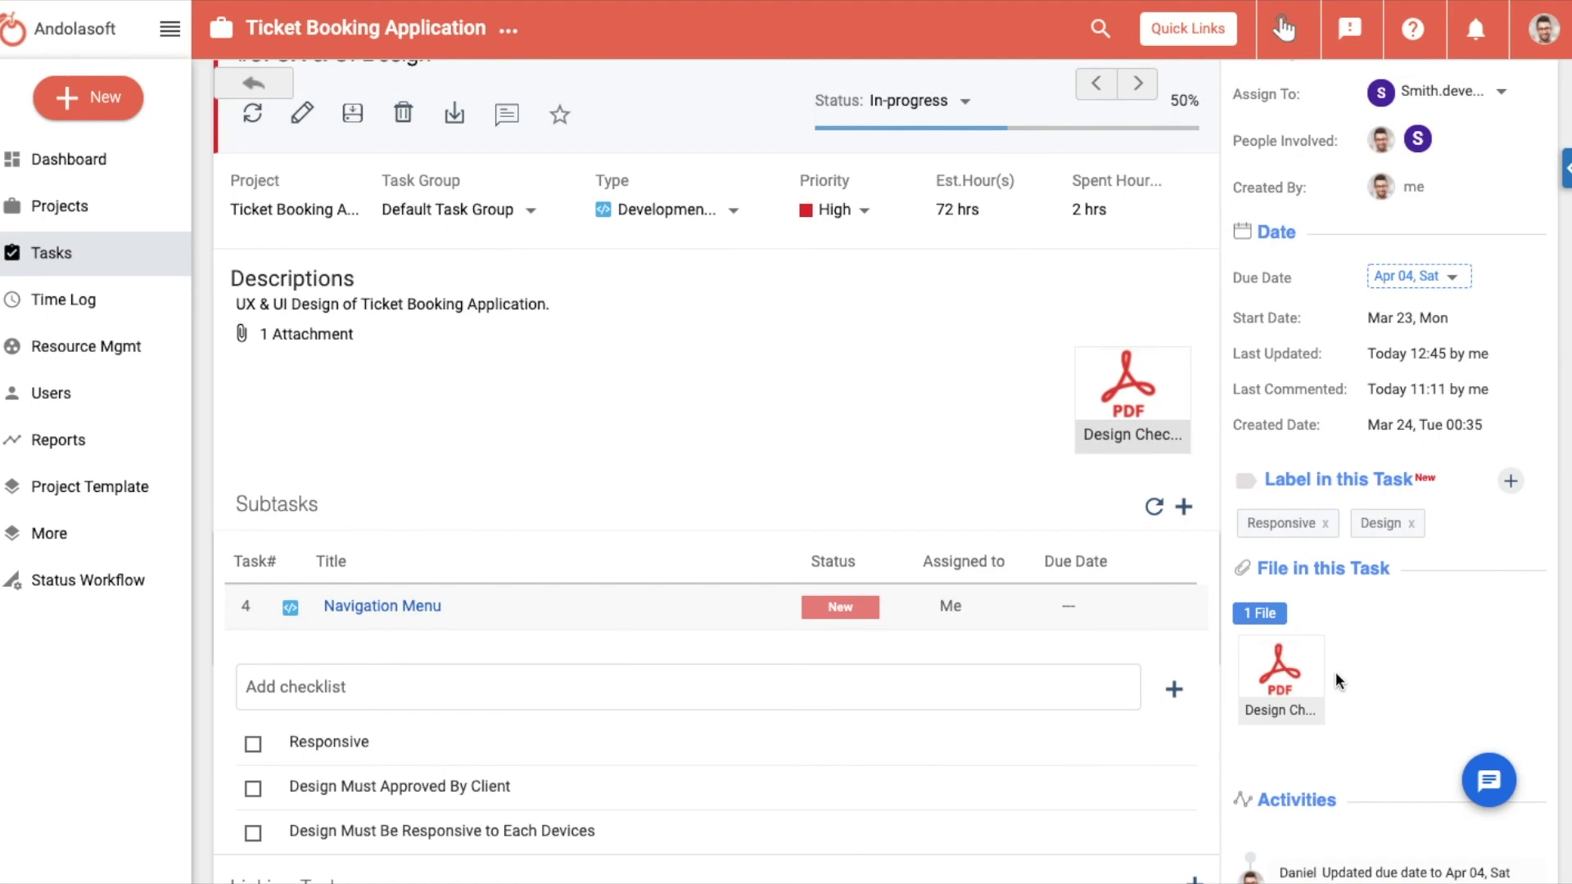
{"action": "scroll", "coordinate": [1336, 674], "scroll_direction": "down", "scroll_amount": 4}
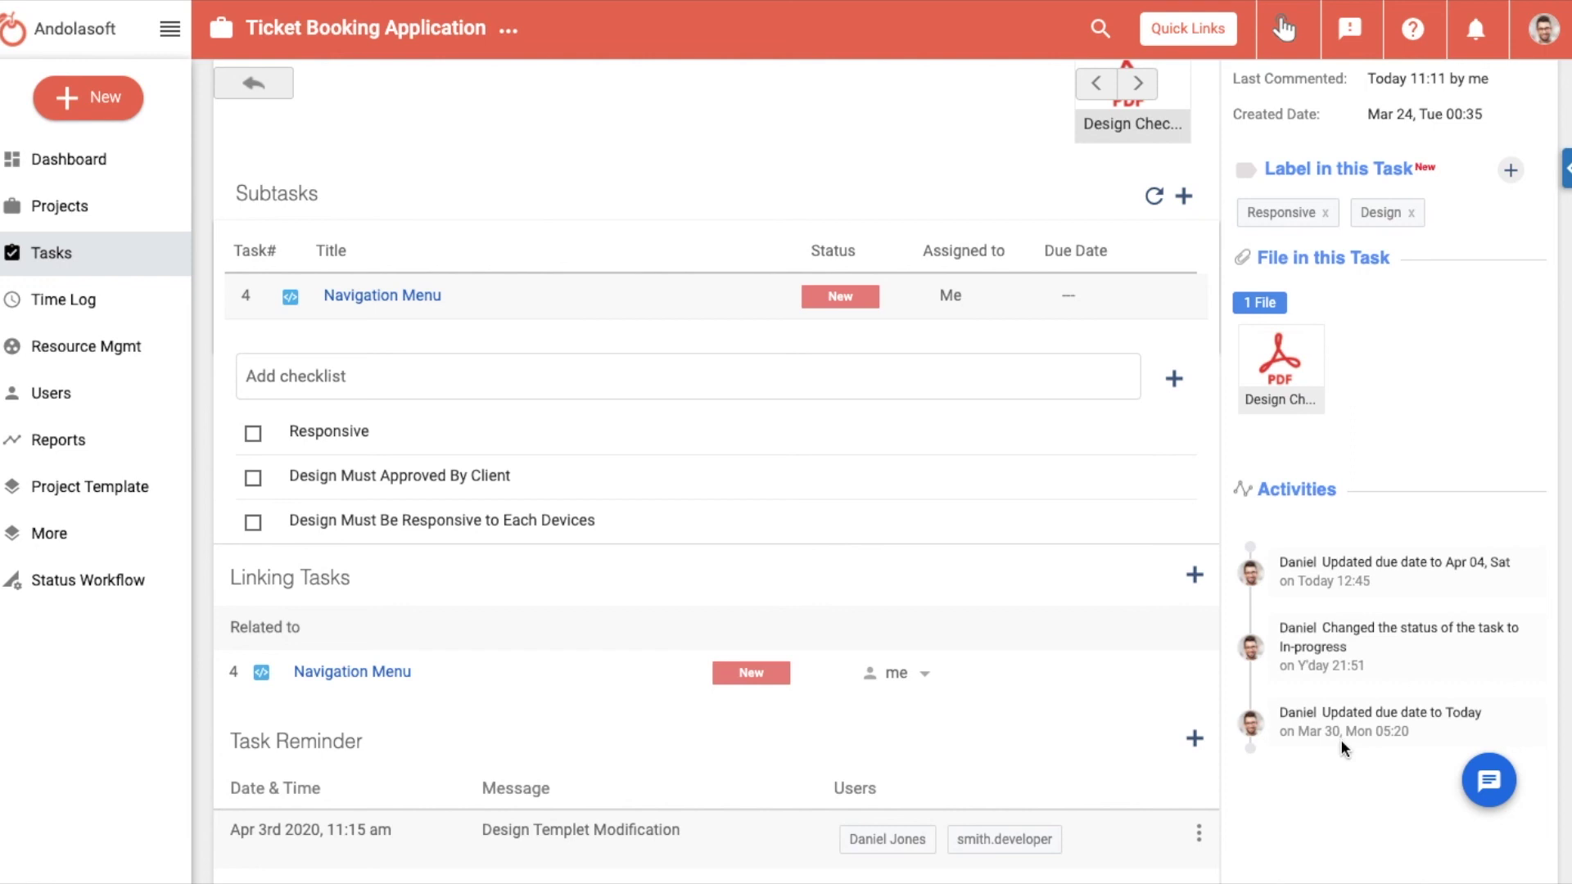
{"action": "scroll", "coordinate": [701, 556], "scroll_direction": "up", "scroll_amount": 5}
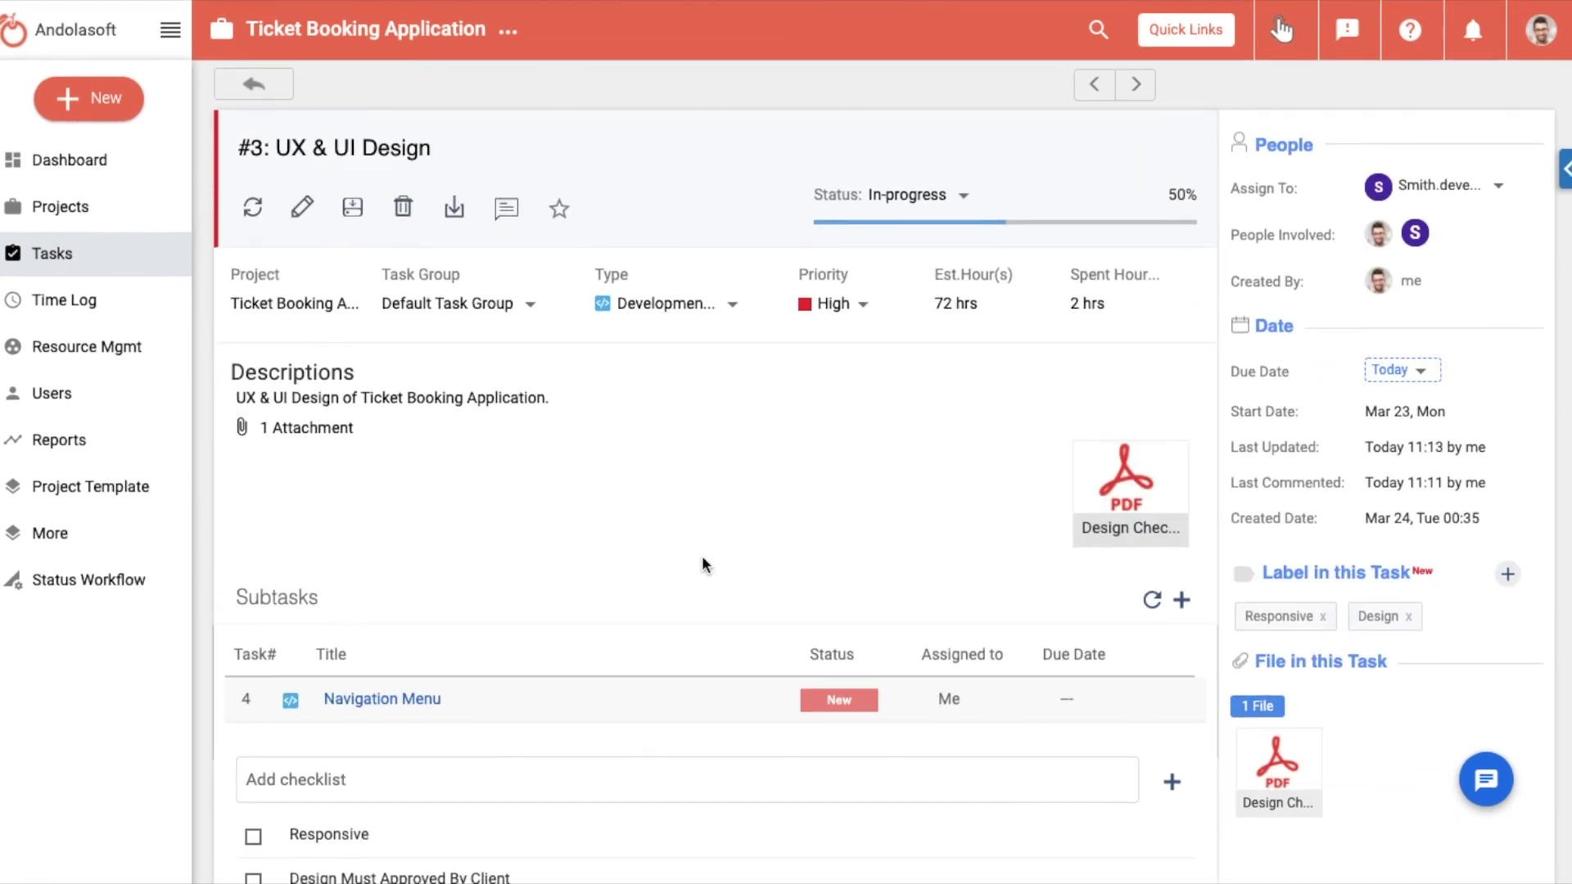